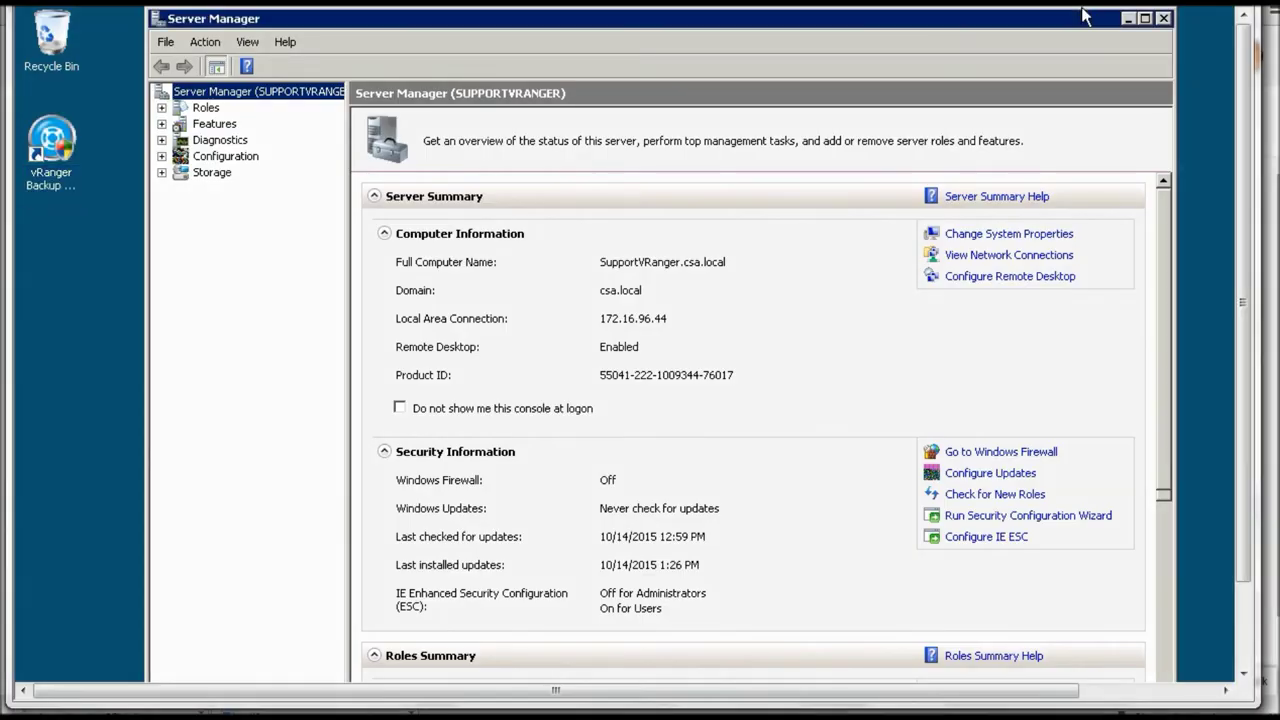
Close the Server Manager window to reveal the desktop.
{"action": "left_click", "coordinate": [1163, 18]}
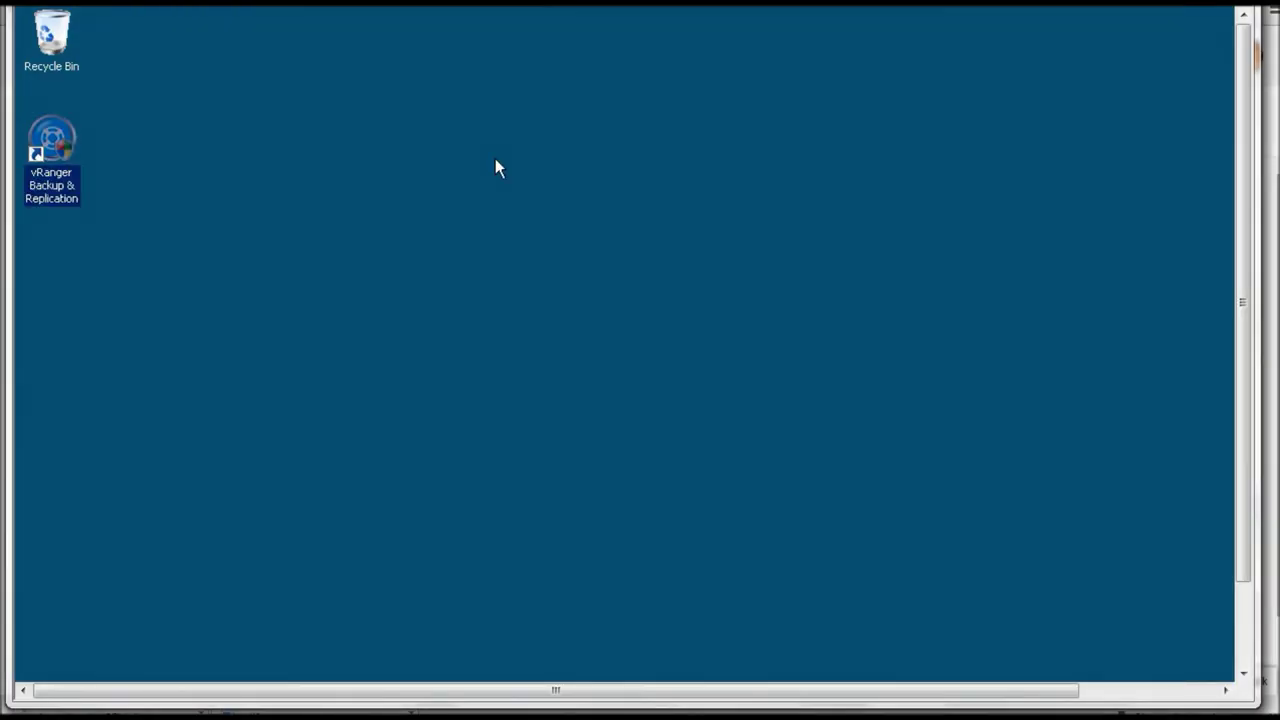
Start vRanger Backup & Replication from its desktop shortcut and check it appears on the taskbar.
{"action": "left_click", "coordinate": [65, 190]}
{"action": "left_click", "coordinate": [44, 141]}
{"action": "double_click", "coordinate": [44, 140]}
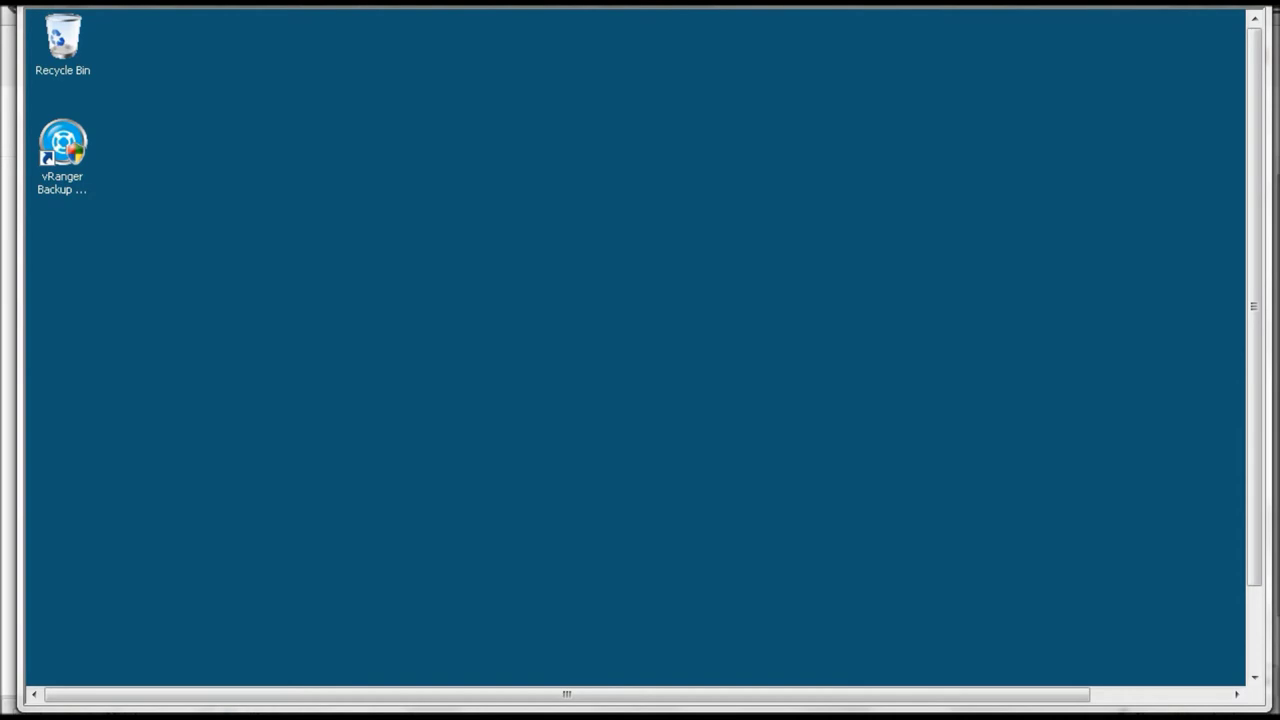
{"action": "left_click", "coordinate": [1254, 632]}
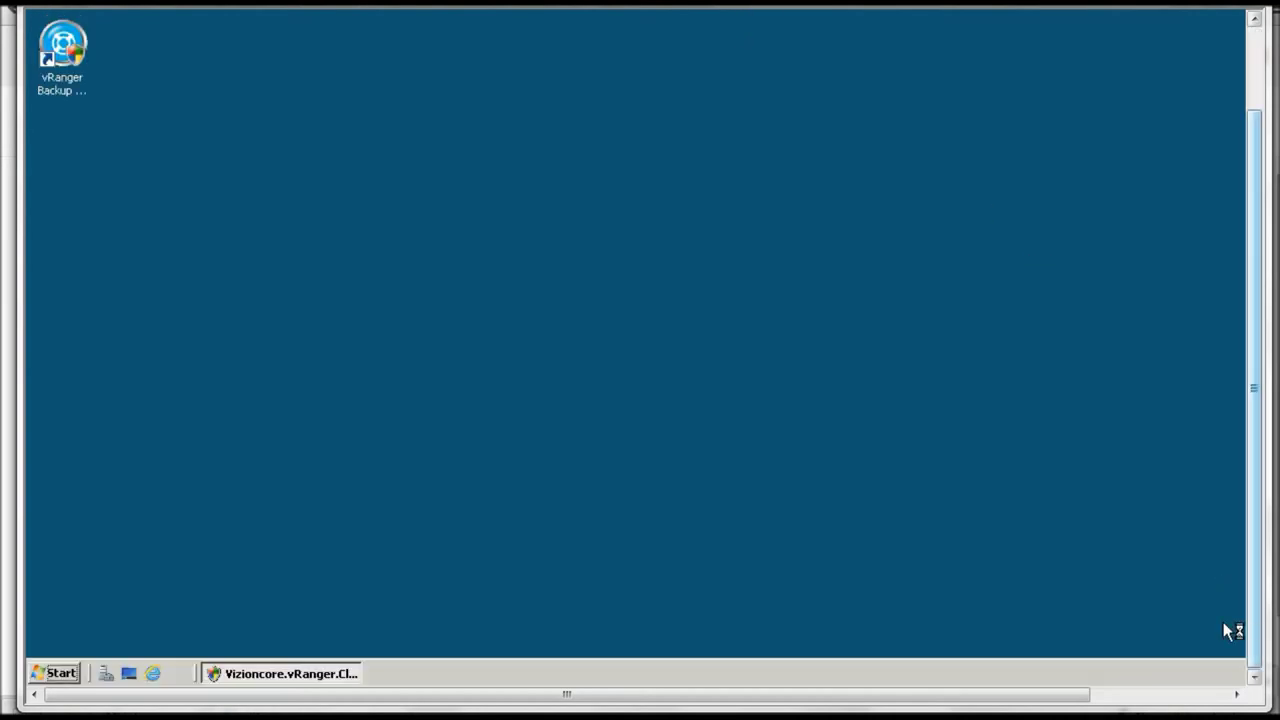
{"action": "right_click", "coordinate": [443, 669]}
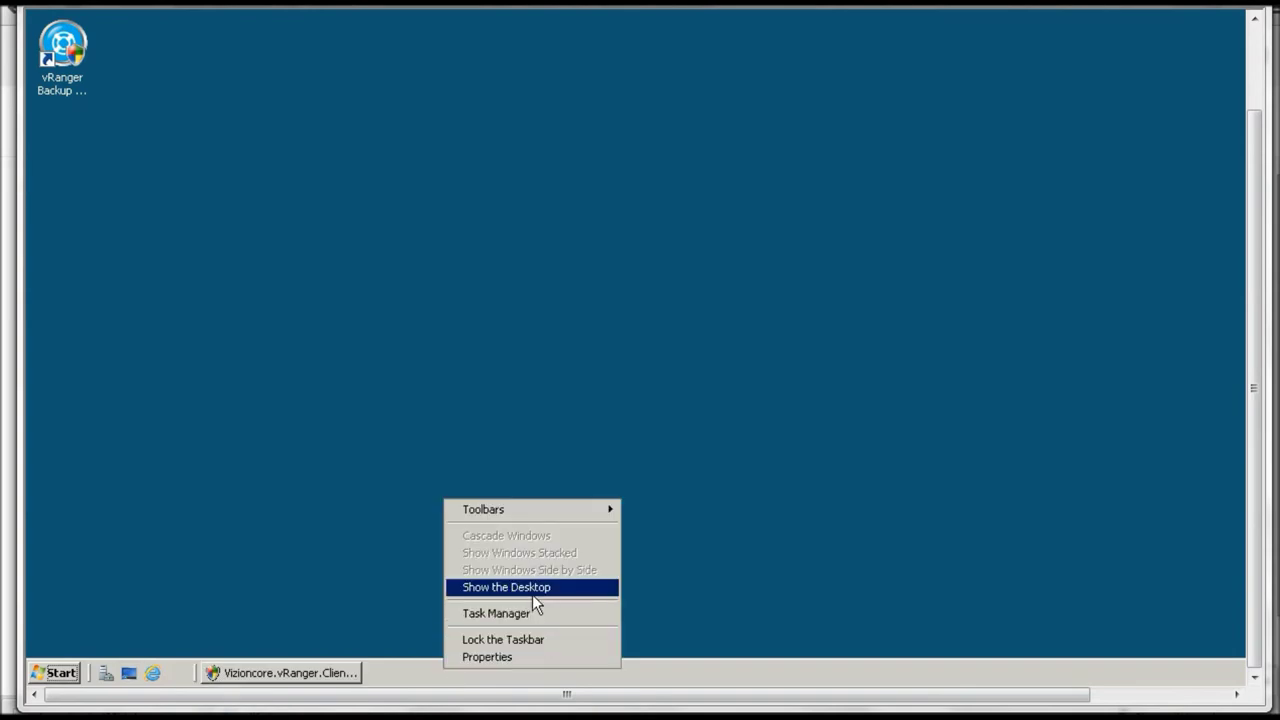
{"action": "left_click", "coordinate": [540, 614]}
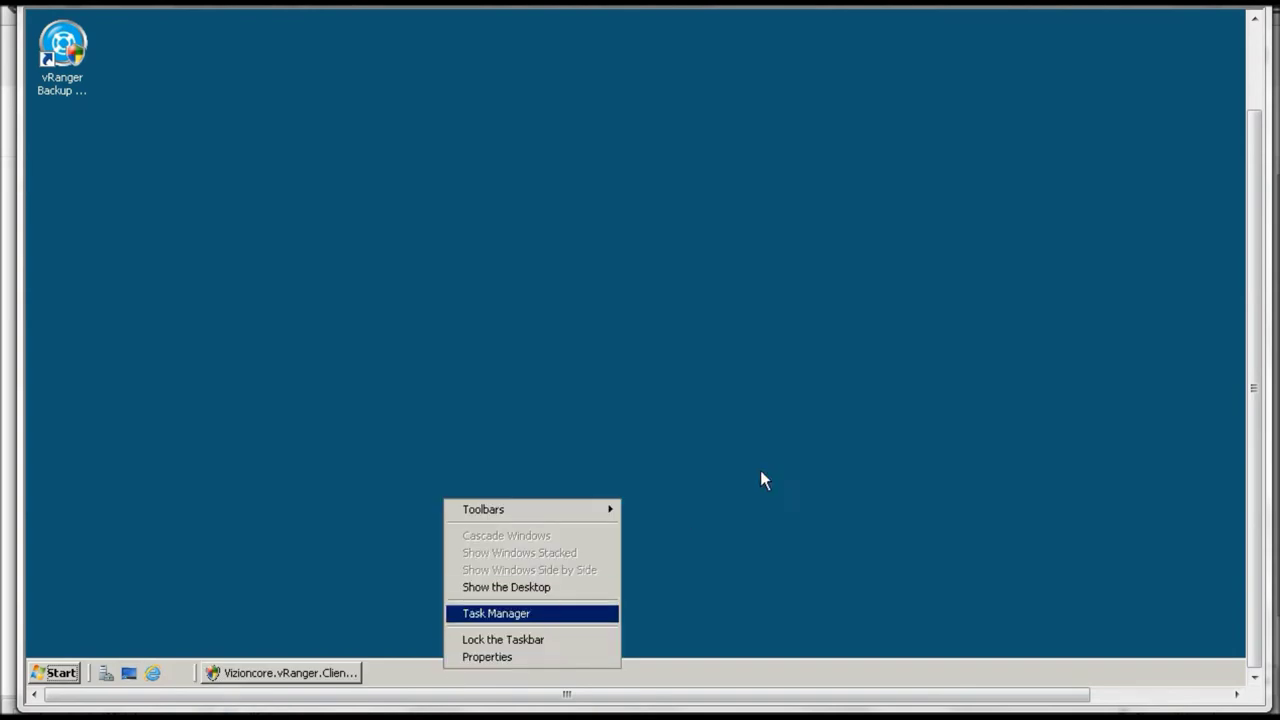
{"action": "left_click", "coordinate": [1254, 18]}
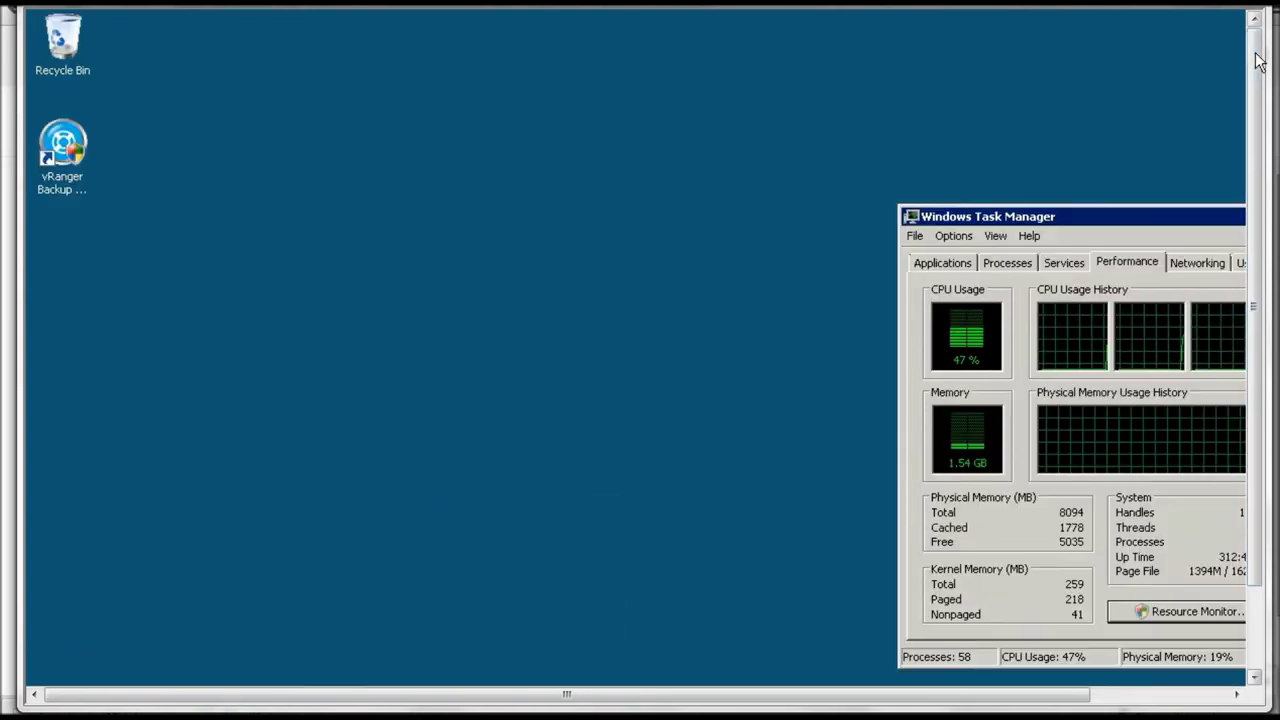
{"action": "left_click_drag", "start_coordinate": [938, 207], "coordinate": [886, 177]}
{"action": "left_click", "coordinate": [887, 223]}
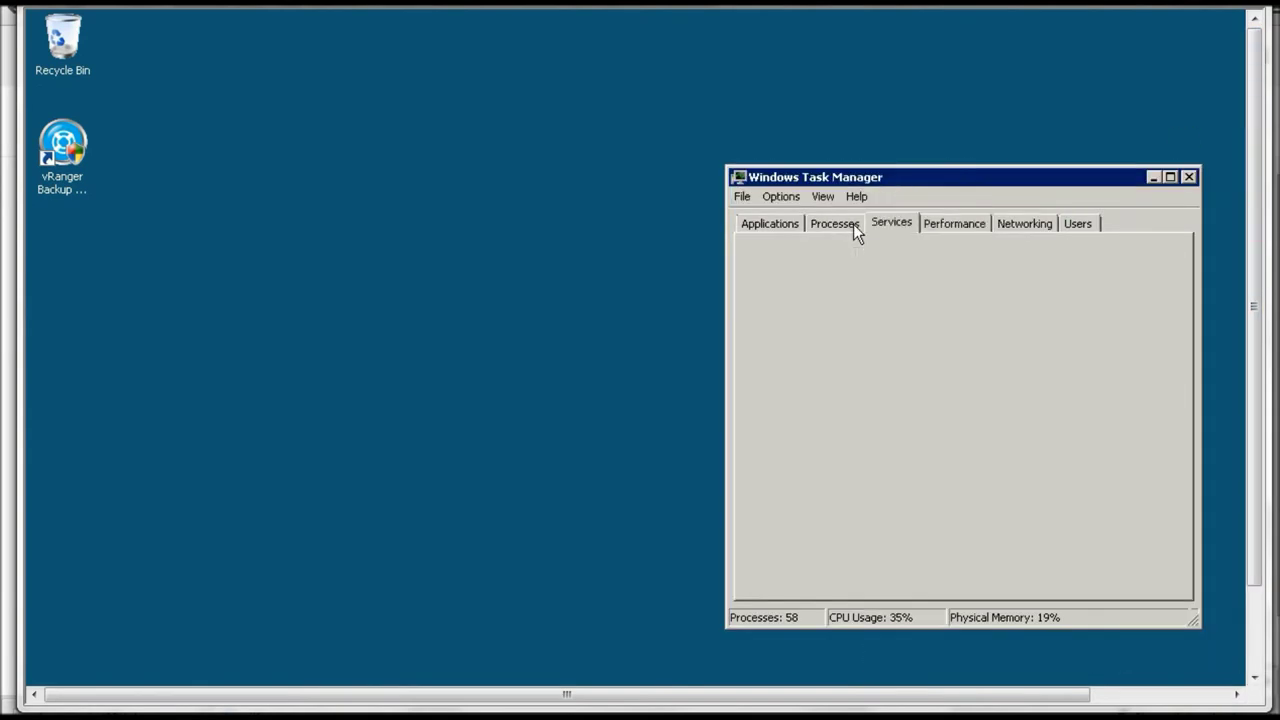
{"action": "left_click", "coordinate": [781, 228]}
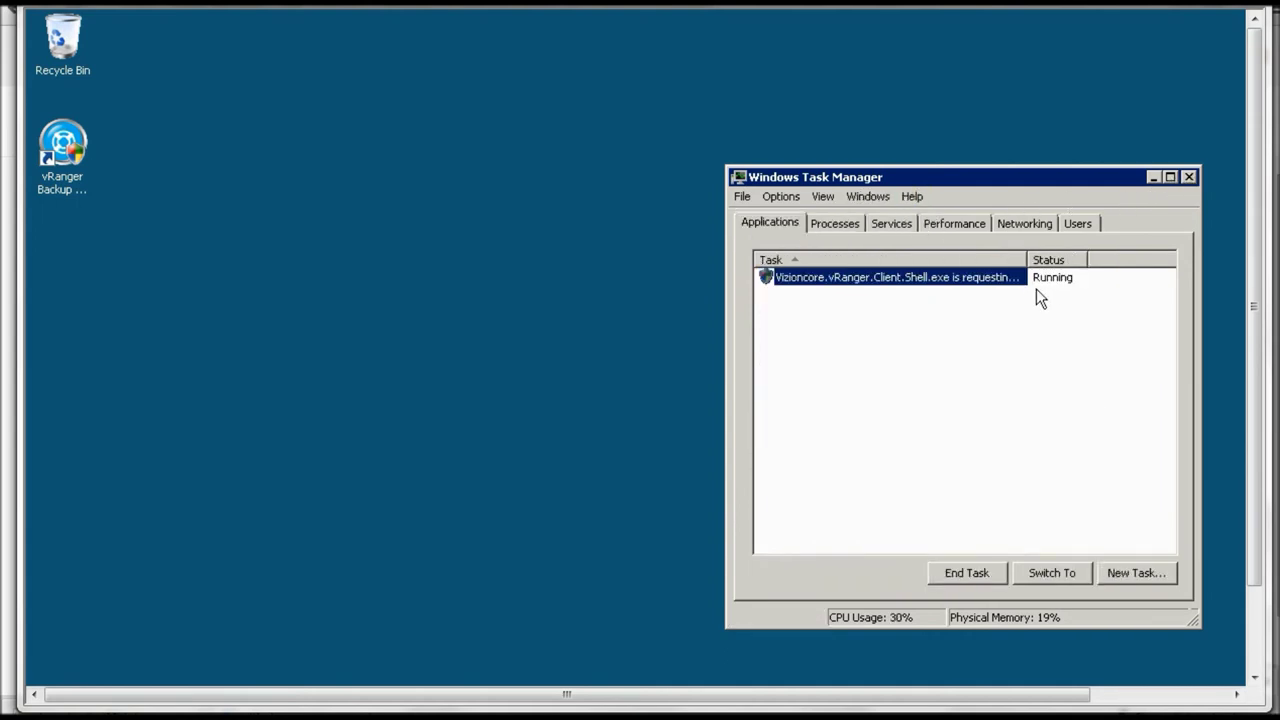
{"action": "left_click_drag", "start_coordinate": [1027, 260], "coordinate": [1118, 277]}
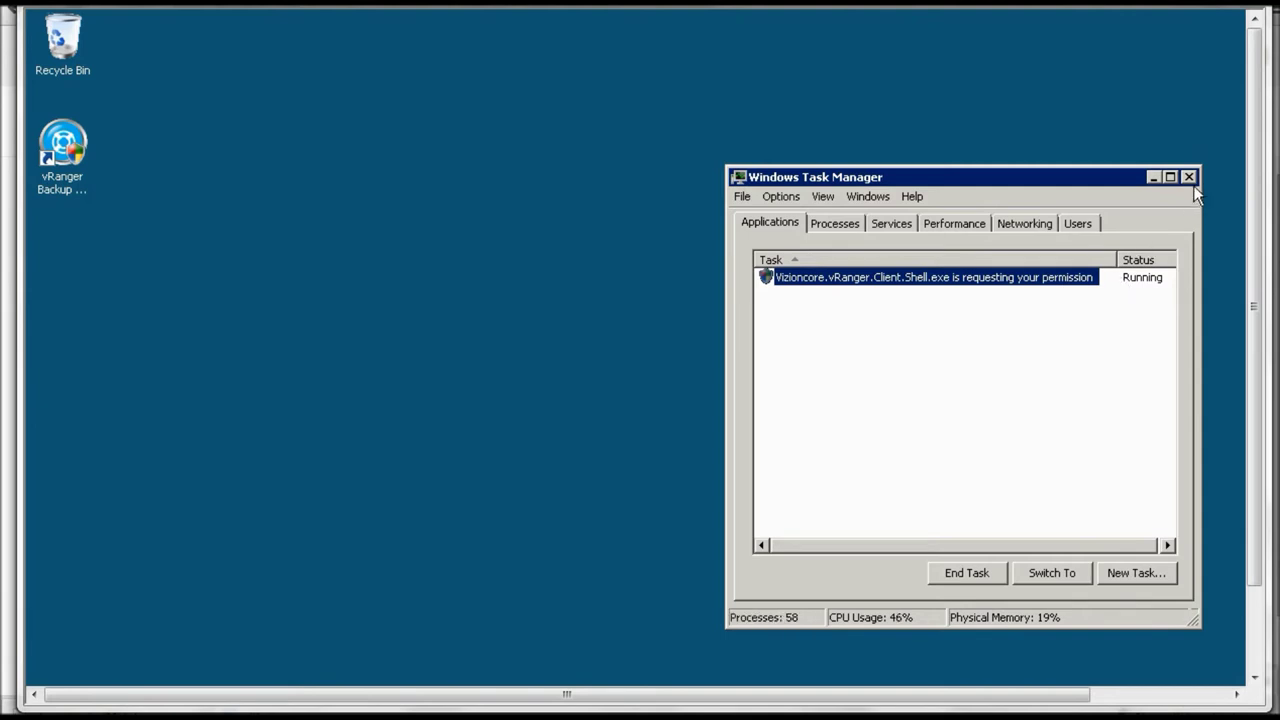
{"action": "key", "text": "Return"}
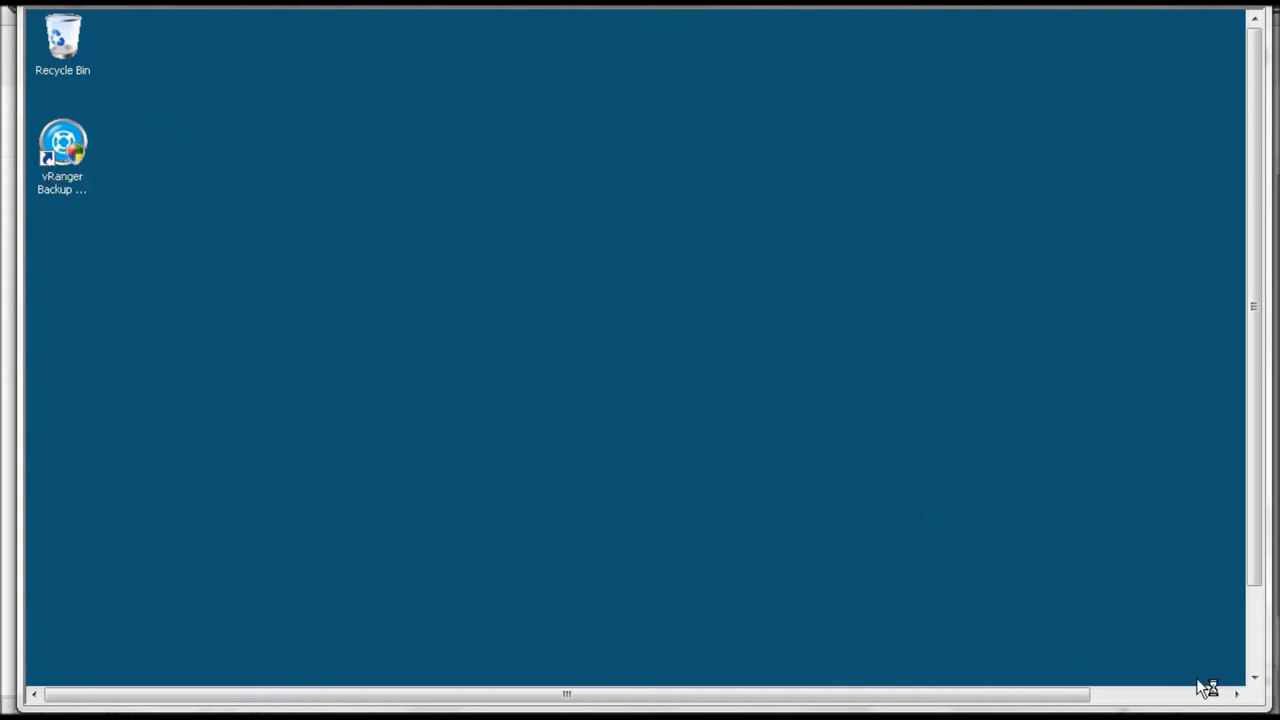
Approve vRanger's User Account Control prompt with Continue so the application opens.
{"action": "left_click", "coordinate": [1252, 664]}
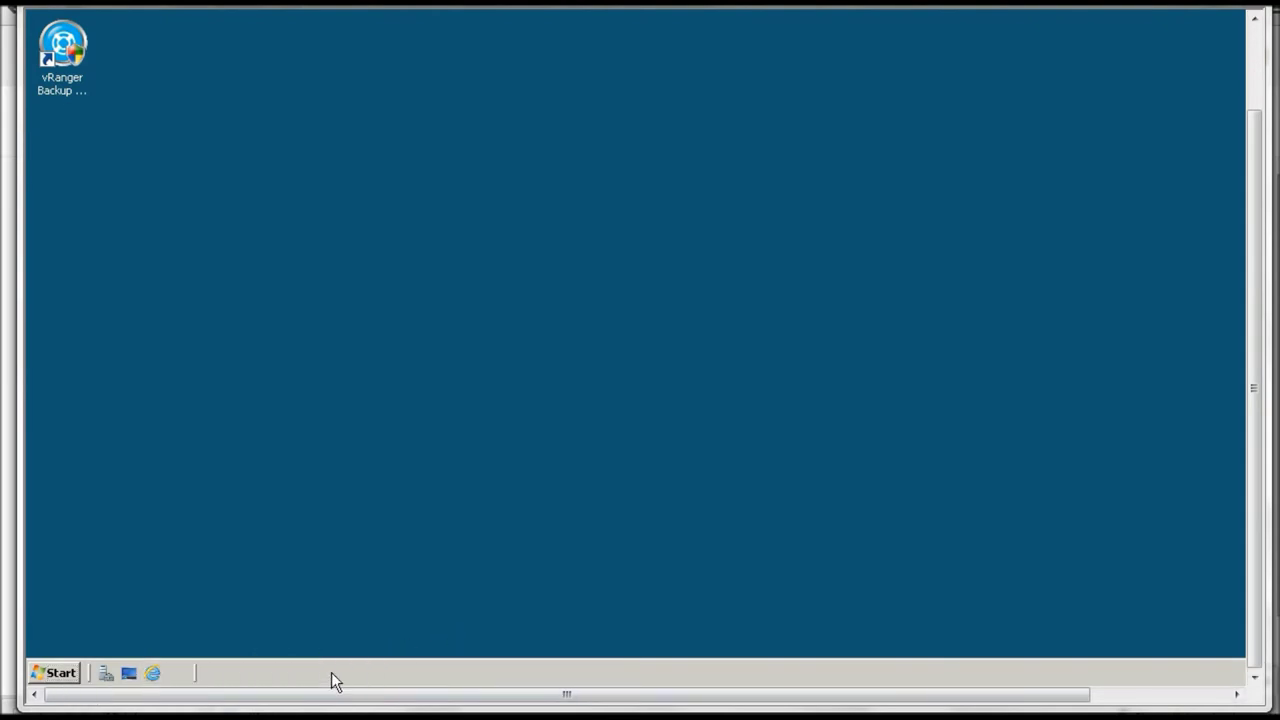
{"action": "left_click", "coordinate": [765, 331]}
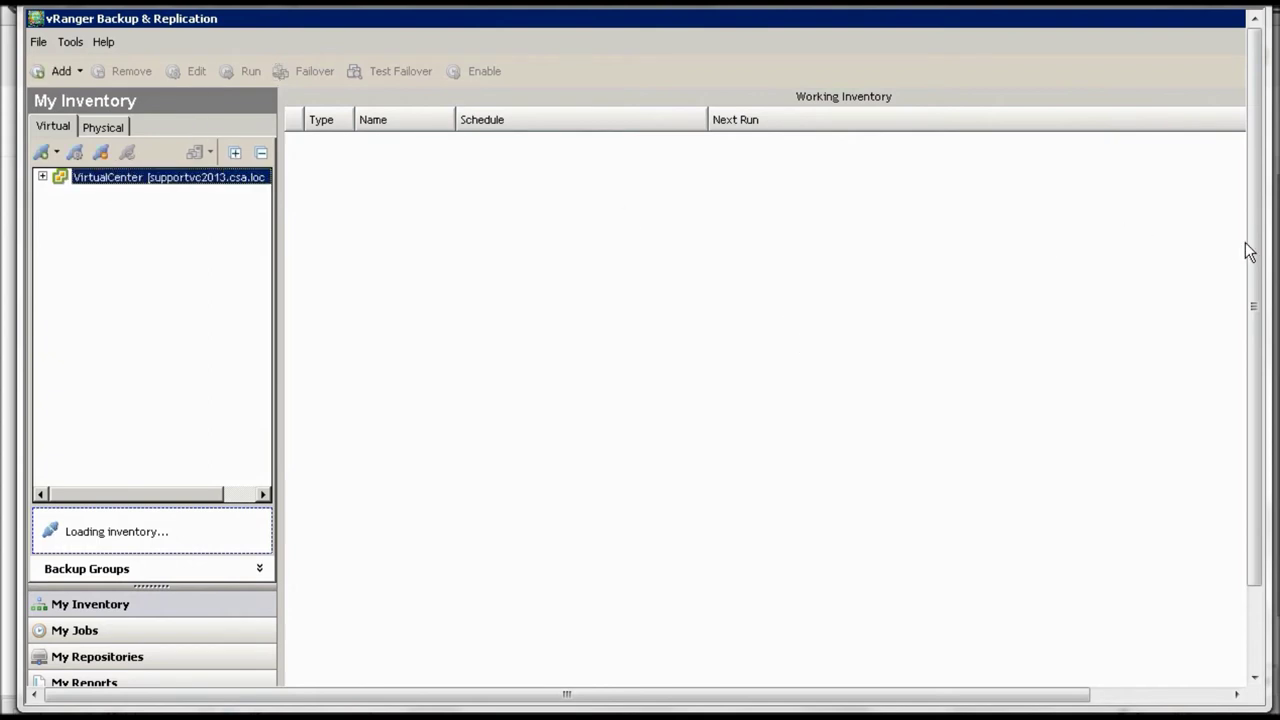
Expand and collapse the Backup Groups list, then view My Jobs and My Repositories.
{"action": "left_click_drag", "start_coordinate": [1249, 250], "coordinate": [1258, 296]}
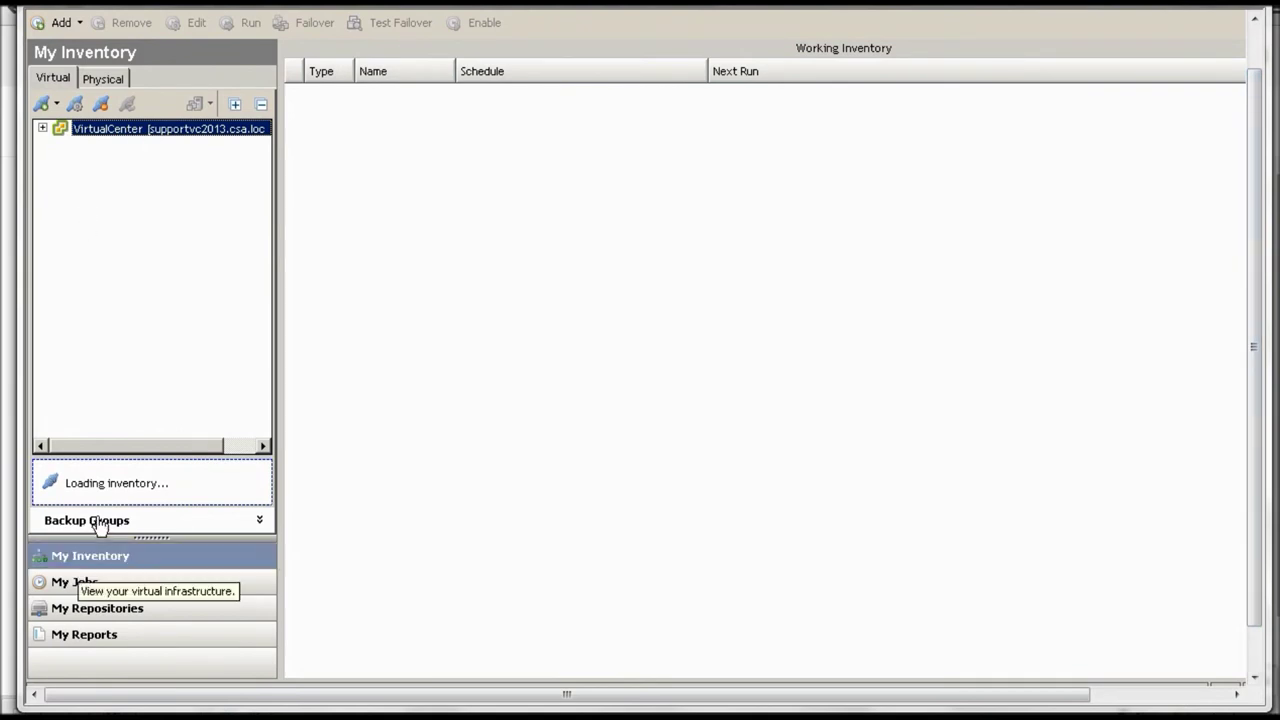
{"action": "left_click", "coordinate": [257, 522]}
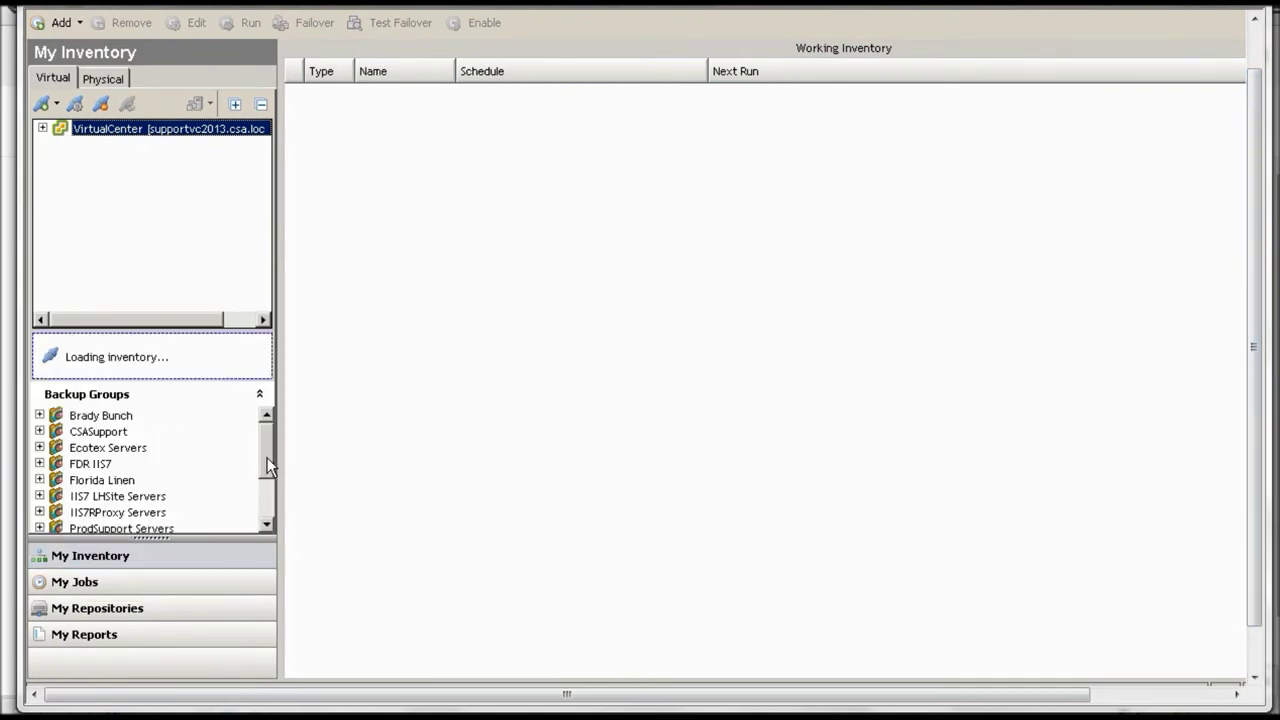
{"action": "left_click_drag", "start_coordinate": [267, 478], "coordinate": [259, 403]}
{"action": "left_click", "coordinate": [259, 396]}
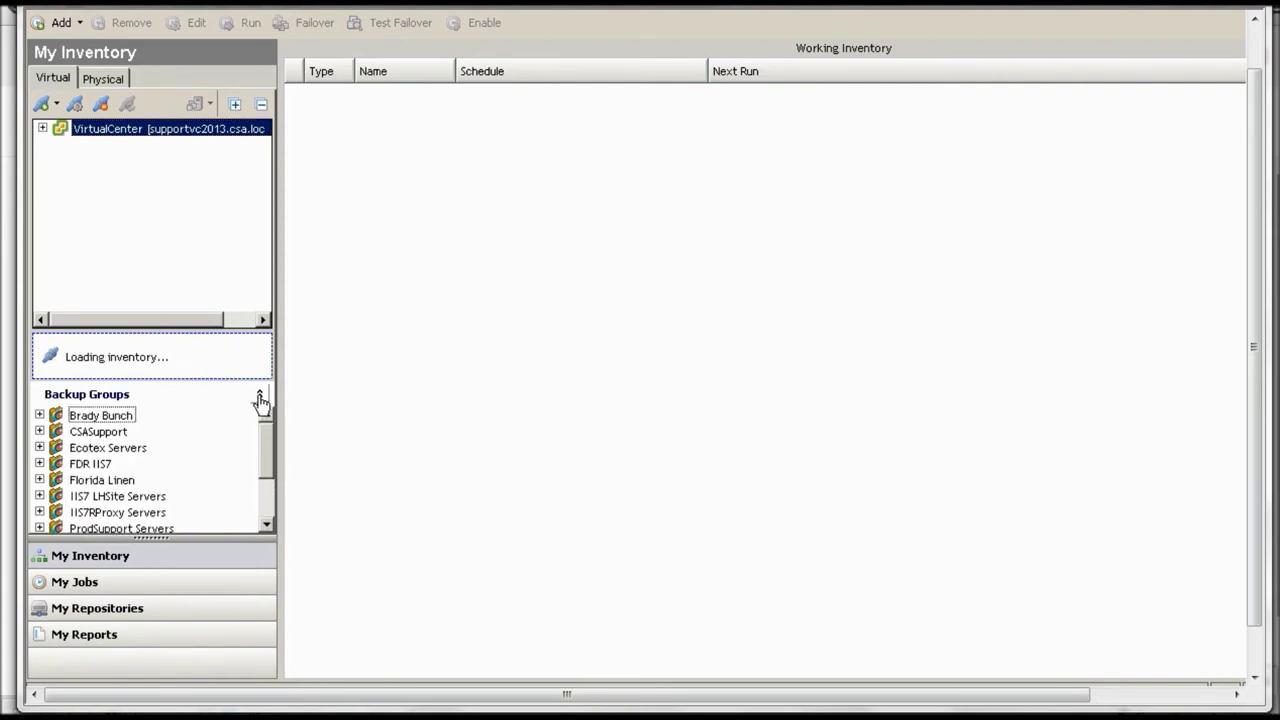
{"action": "left_click", "coordinate": [207, 594]}
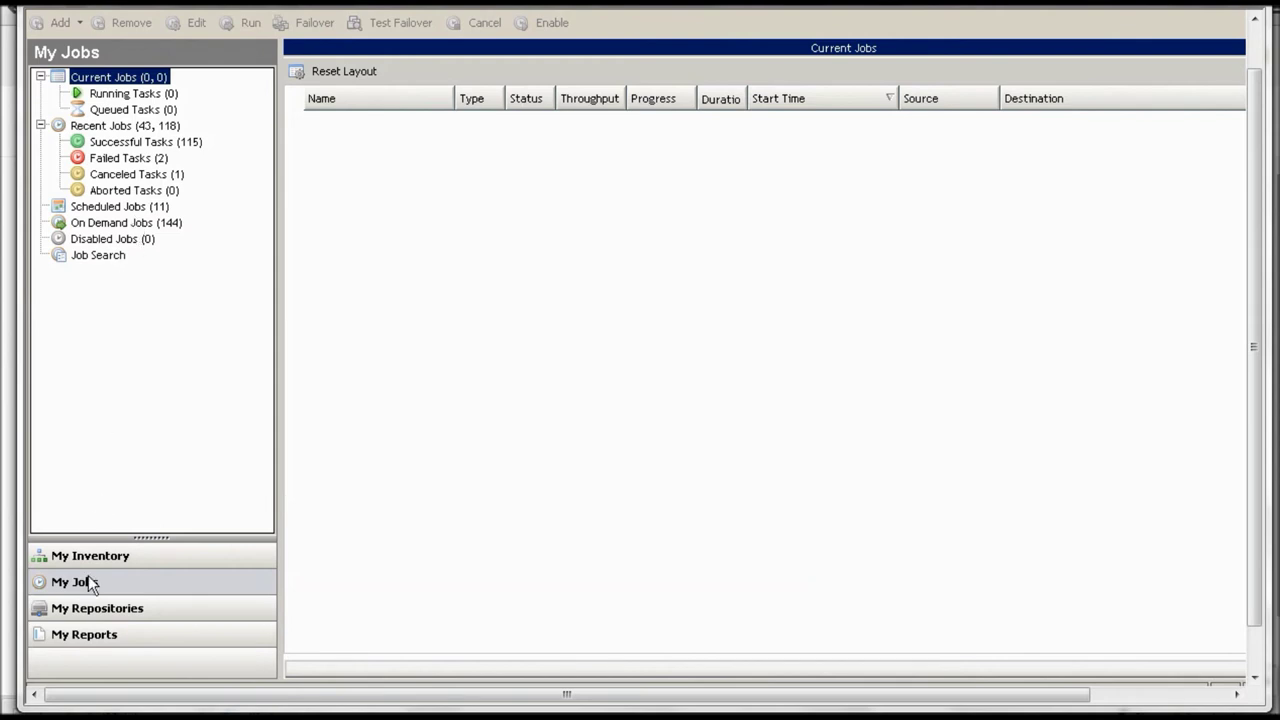
{"action": "left_click", "coordinate": [96, 610]}
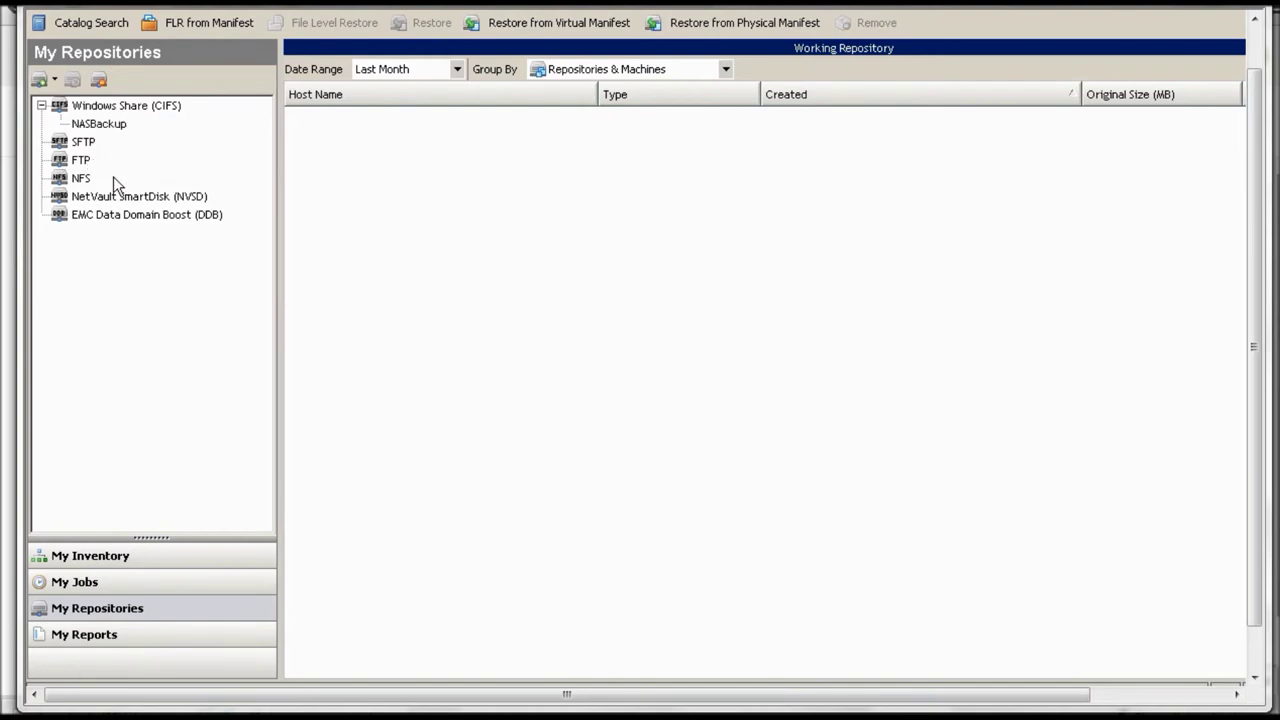
View My Reports, then return to My Inventory showing the VirtualCenter entry.
{"action": "left_click", "coordinate": [94, 634]}
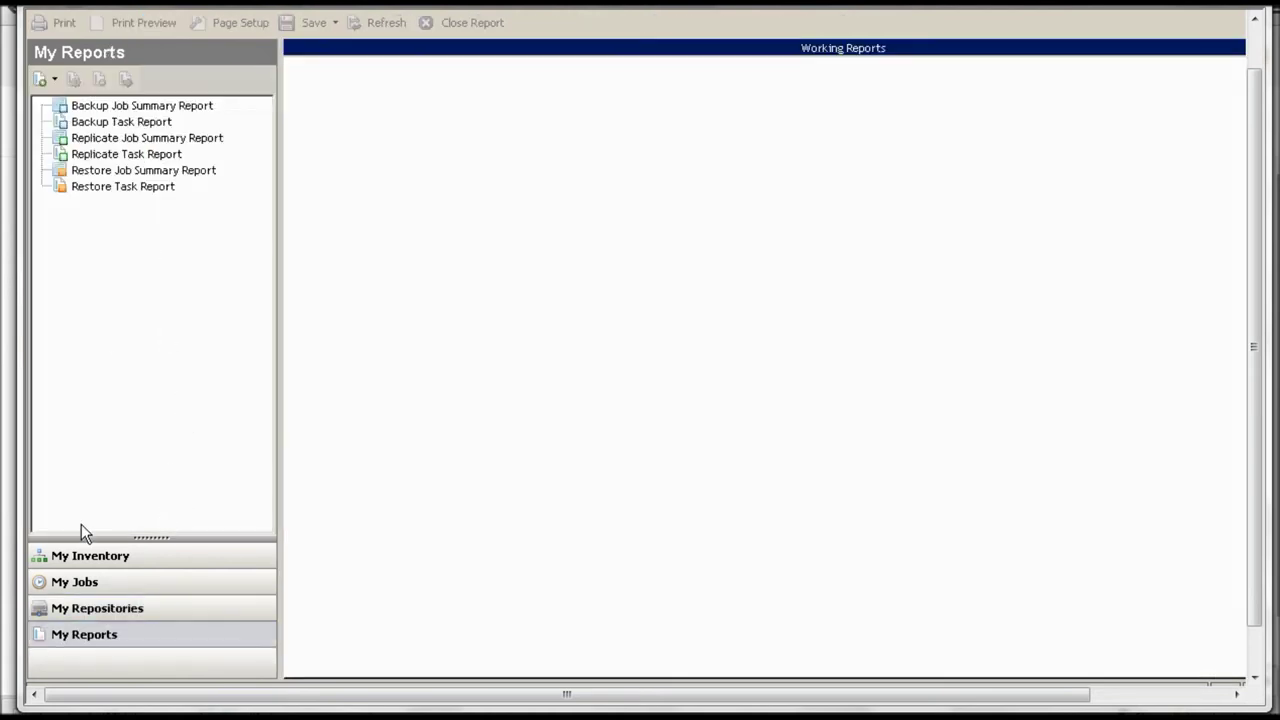
{"action": "left_click", "coordinate": [98, 555]}
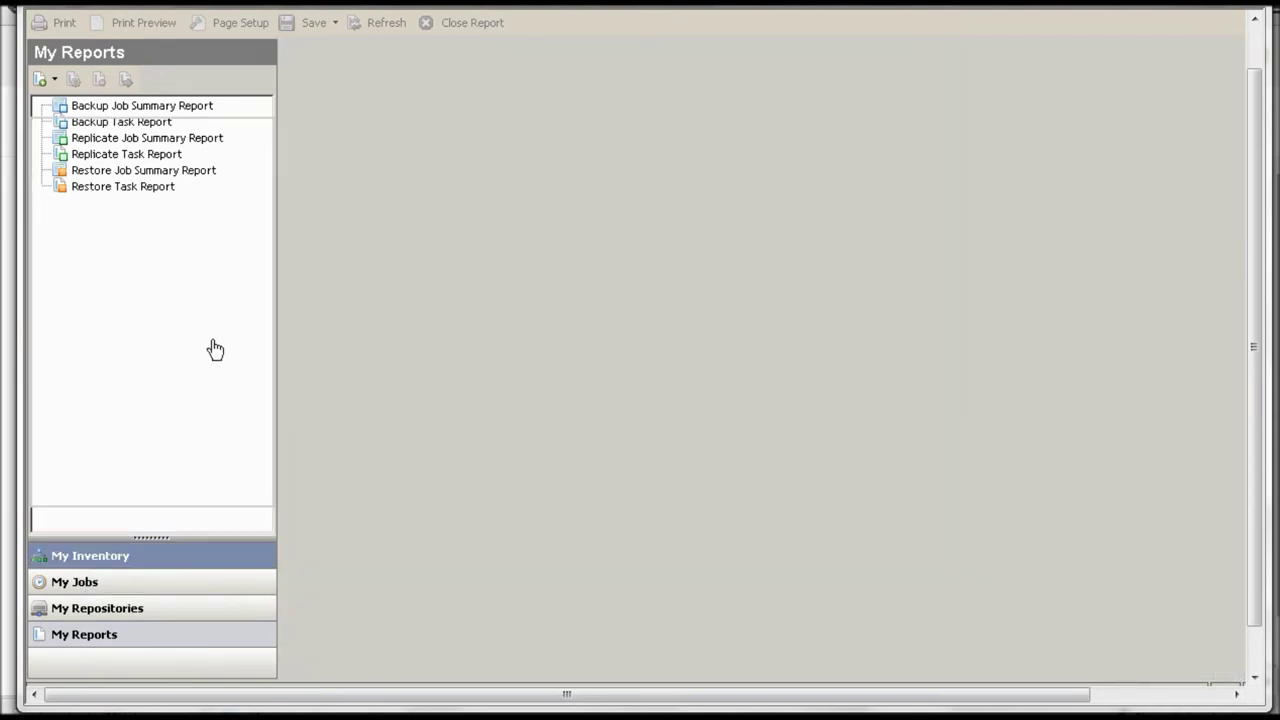
{"action": "left_click", "coordinate": [148, 551]}
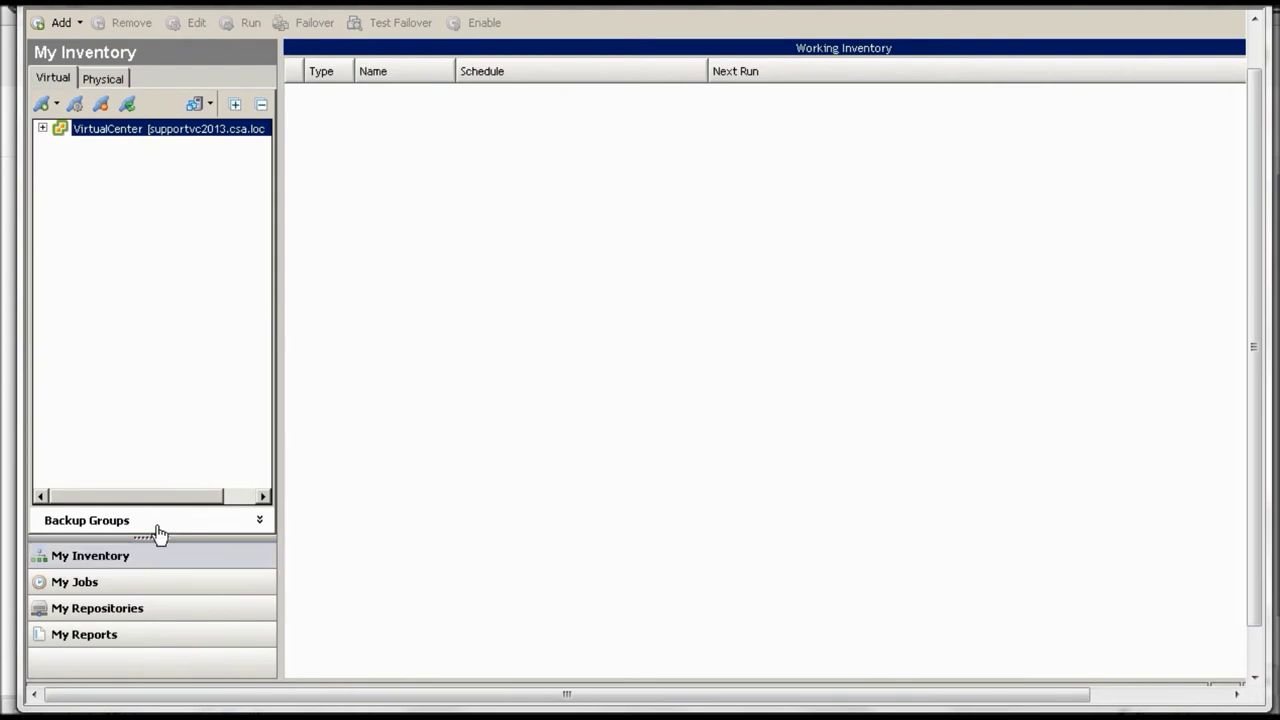
Expand VirtualCenter, BOSTON-INTERNAP and CSA-PROD to list its hosts and VMs.
{"action": "left_click", "coordinate": [42, 129]}
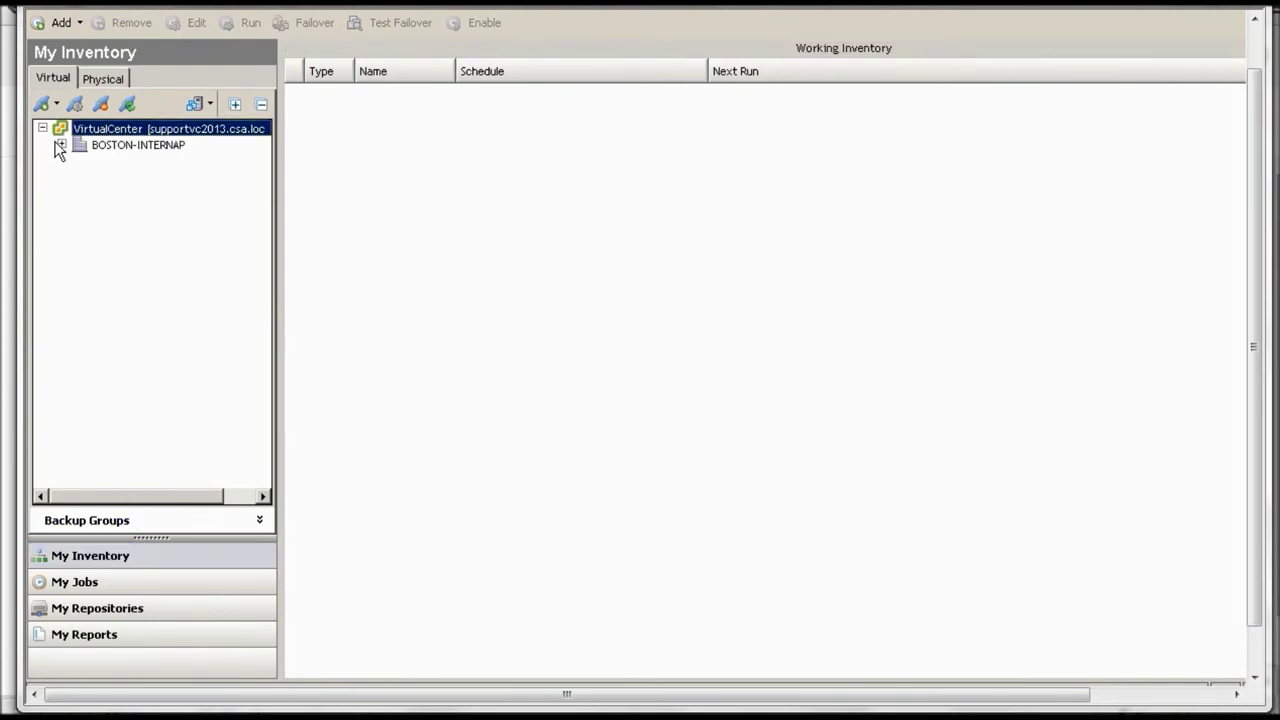
{"action": "left_click", "coordinate": [61, 146]}
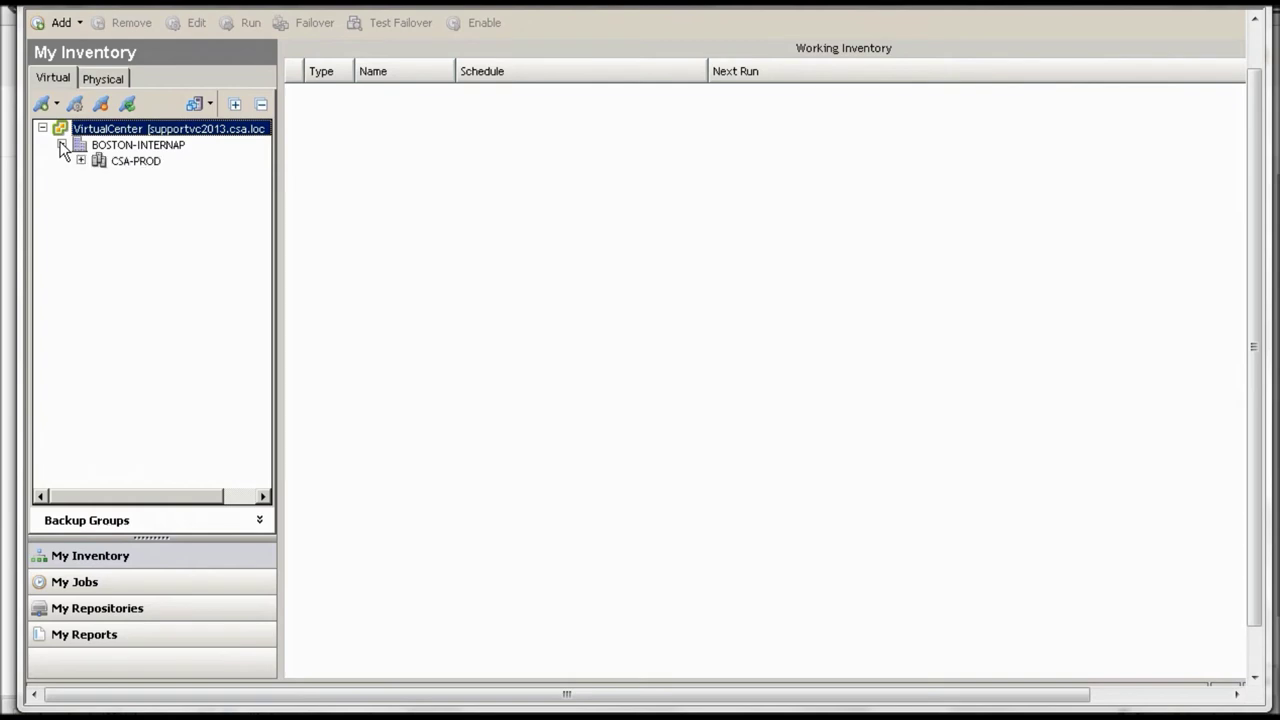
{"action": "left_click", "coordinate": [81, 161]}
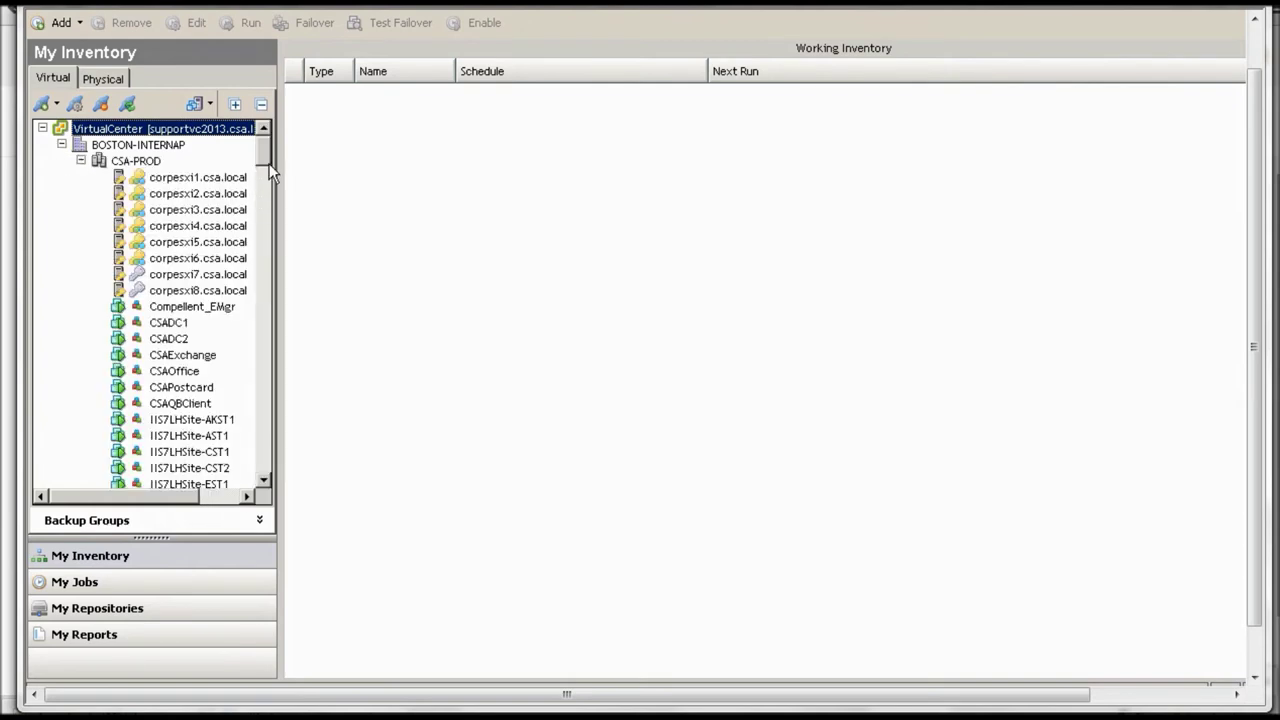
{"action": "left_click_drag", "start_coordinate": [270, 191], "coordinate": [291, 116]}
Collapse the tree to VirtualCenter, check the empty Physical inventory, then go to My Jobs.
{"action": "left_click", "coordinate": [60, 144]}
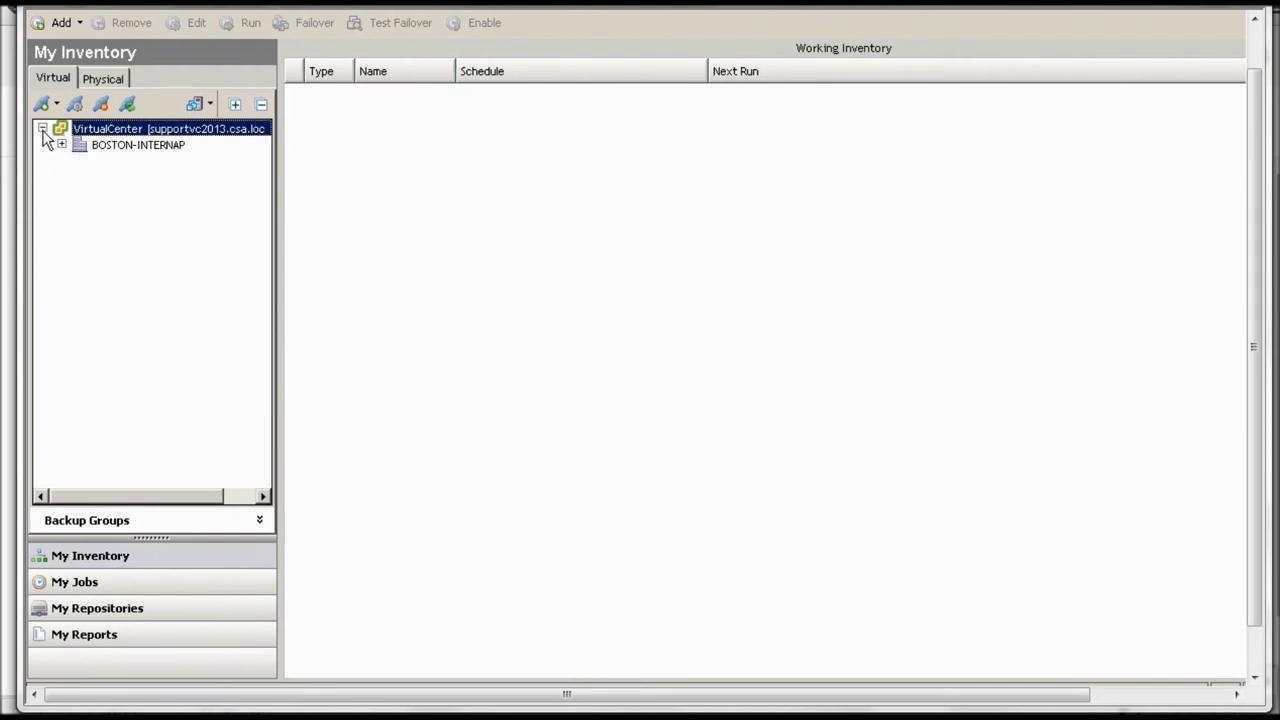
{"action": "left_click", "coordinate": [75, 104]}
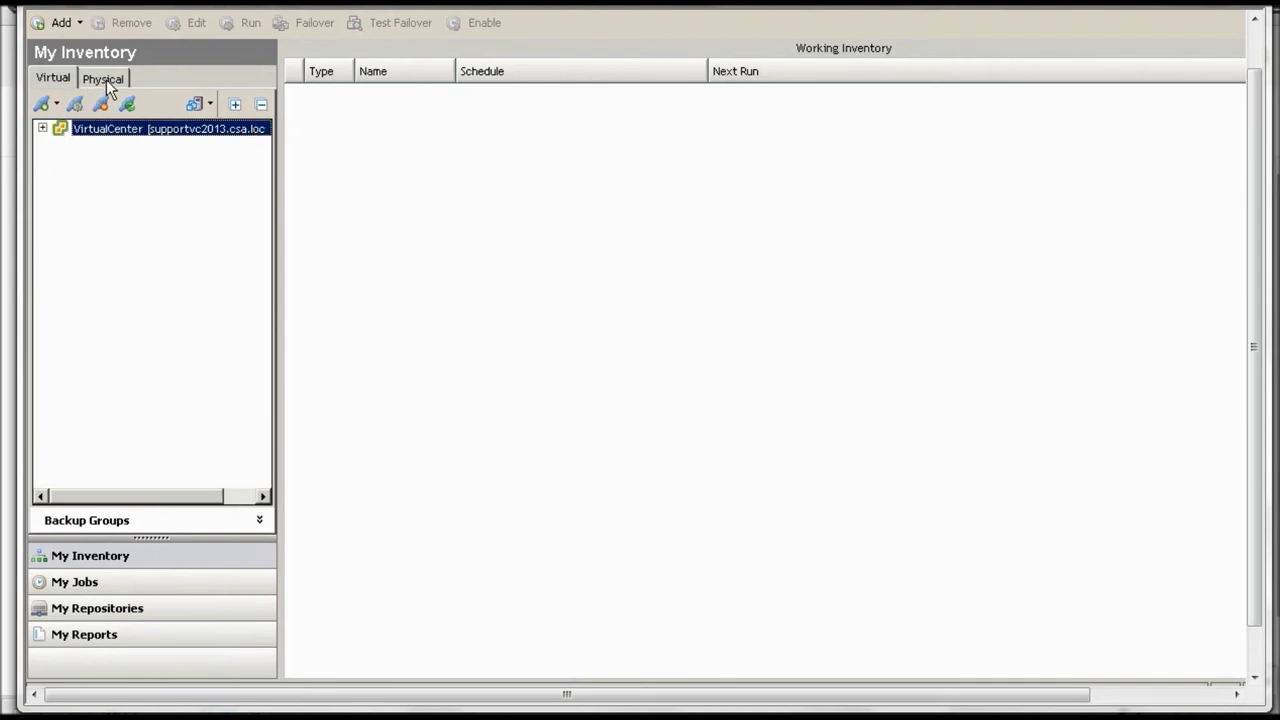
{"action": "left_click", "coordinate": [106, 79]}
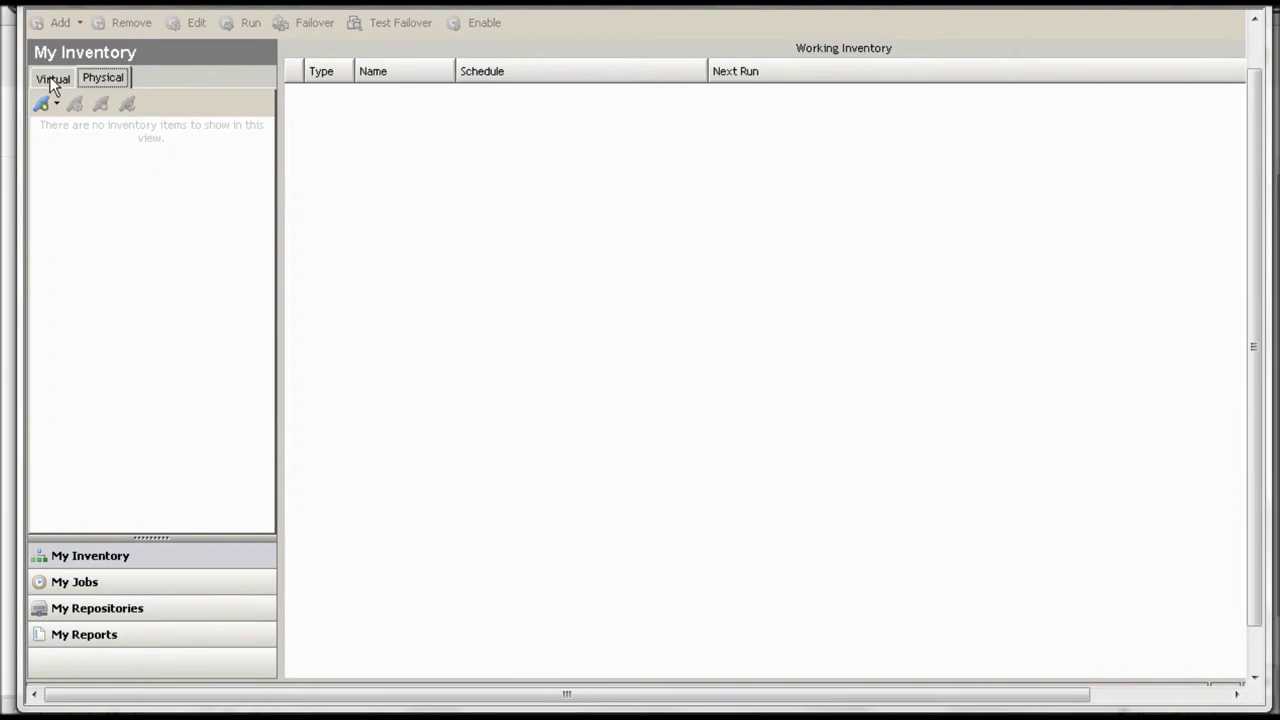
{"action": "left_click", "coordinate": [80, 584]}
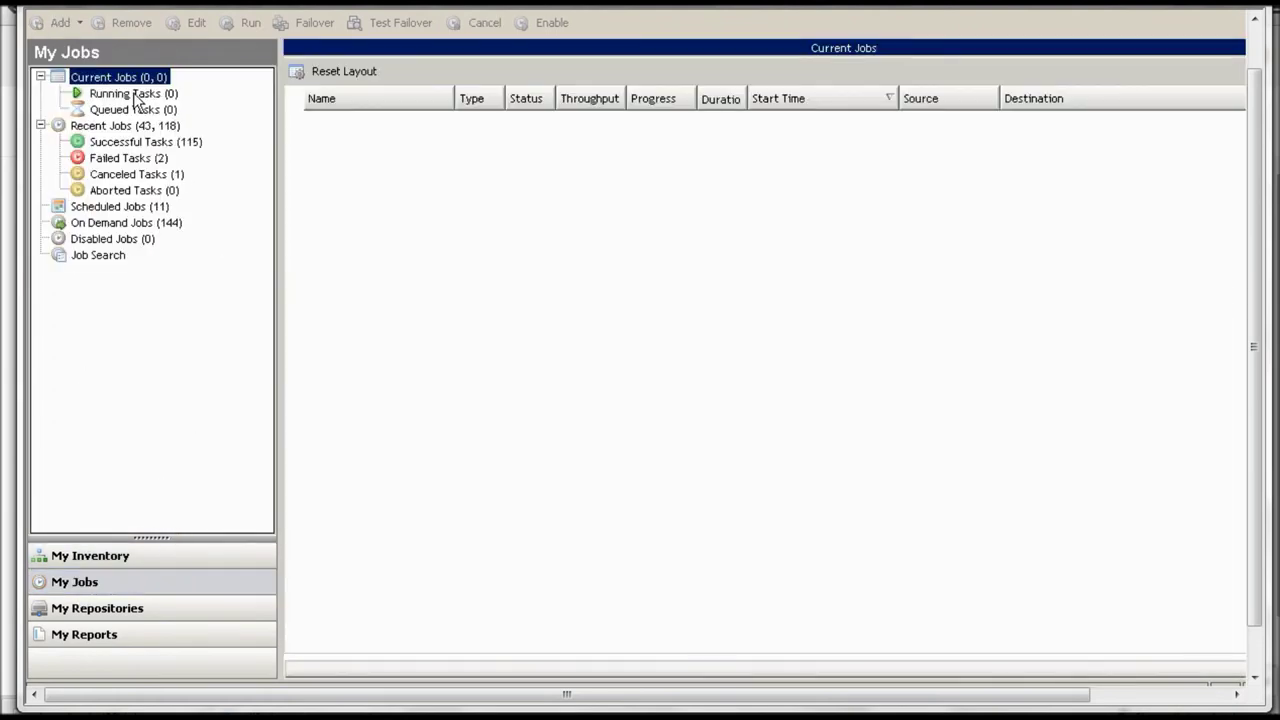
Check running and queued tasks, then inspect the failed backup job's LMDATA-8 task details.
{"action": "left_click", "coordinate": [135, 95]}
{"action": "left_click", "coordinate": [137, 110]}
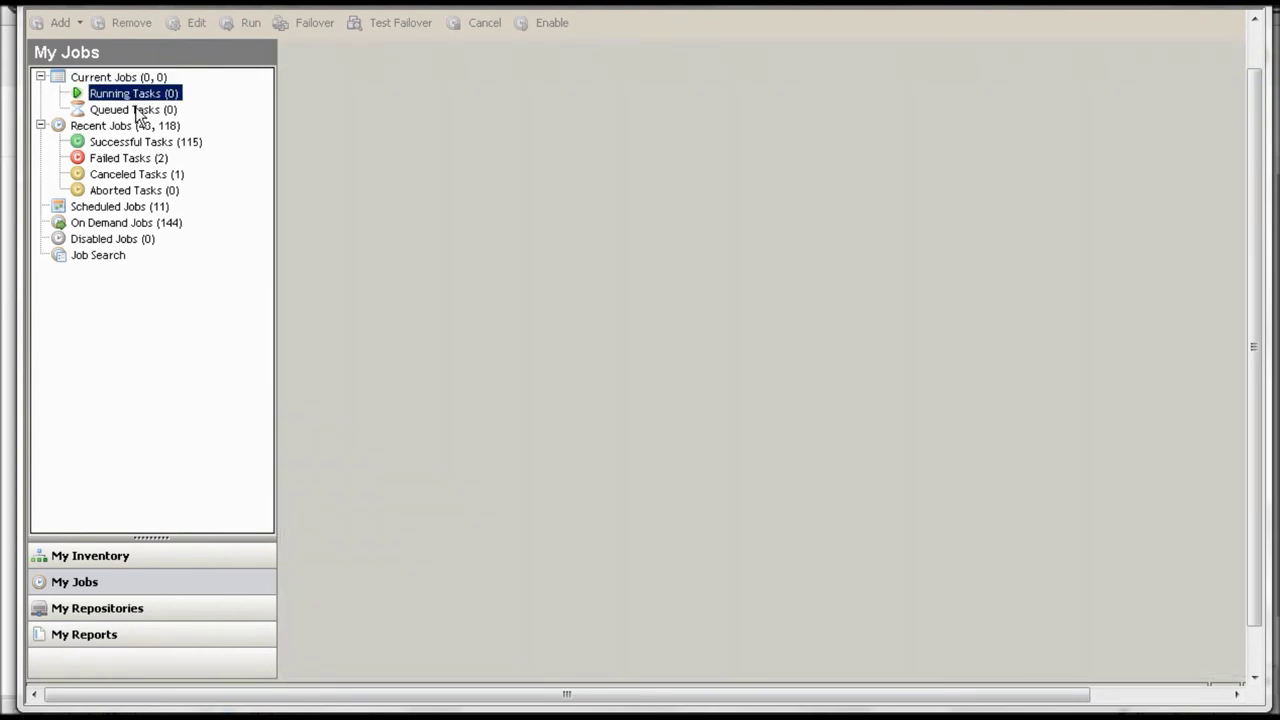
{"action": "left_click", "coordinate": [135, 162]}
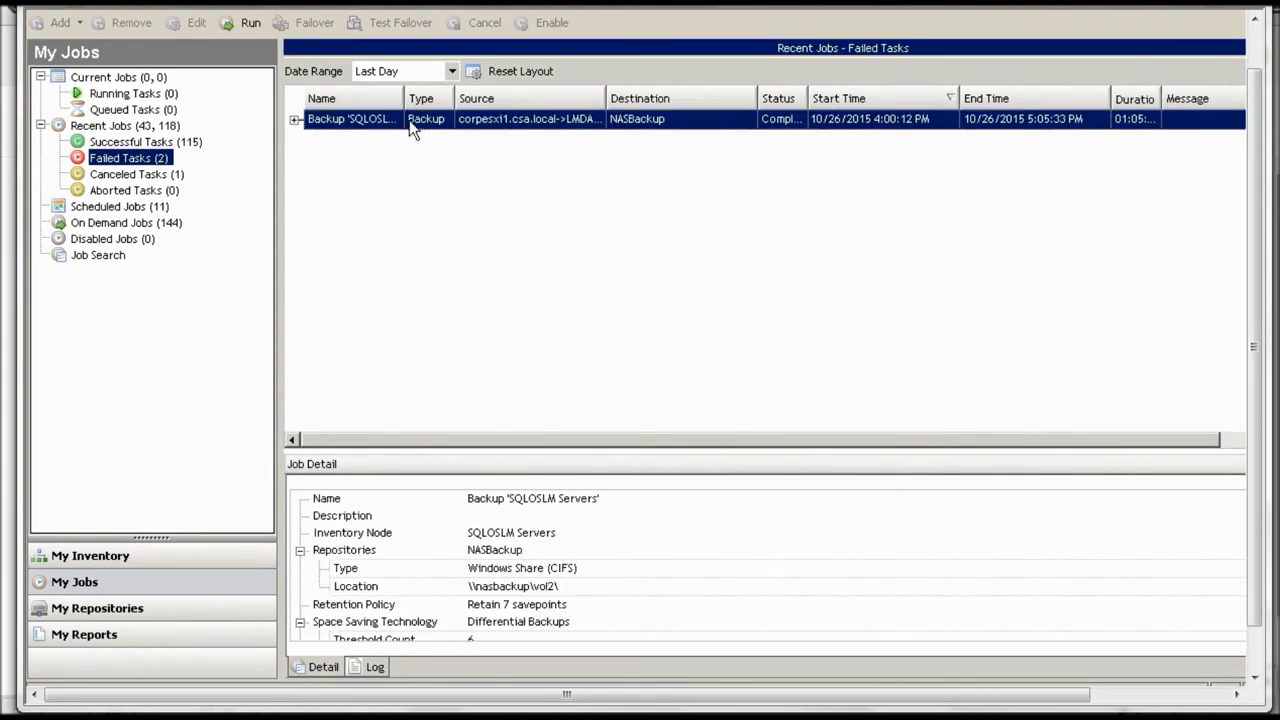
{"action": "left_click_drag", "start_coordinate": [404, 100], "coordinate": [440, 99]}
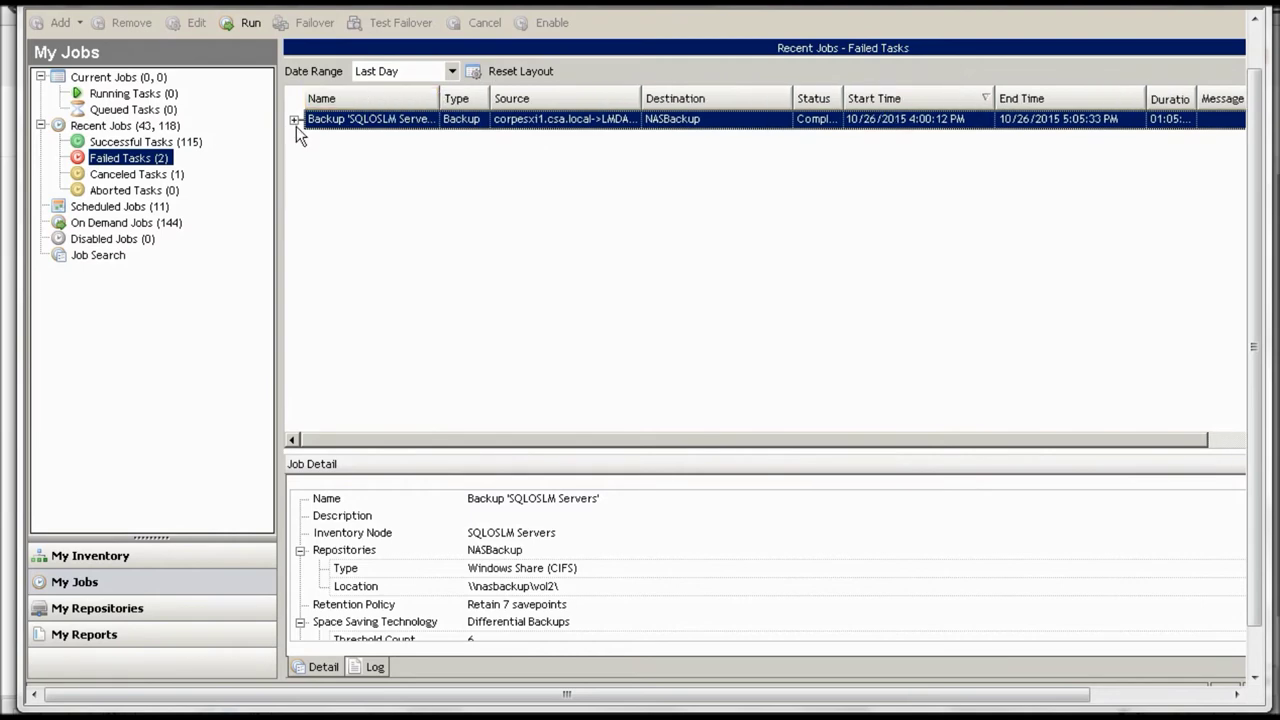
{"action": "left_click", "coordinate": [295, 120]}
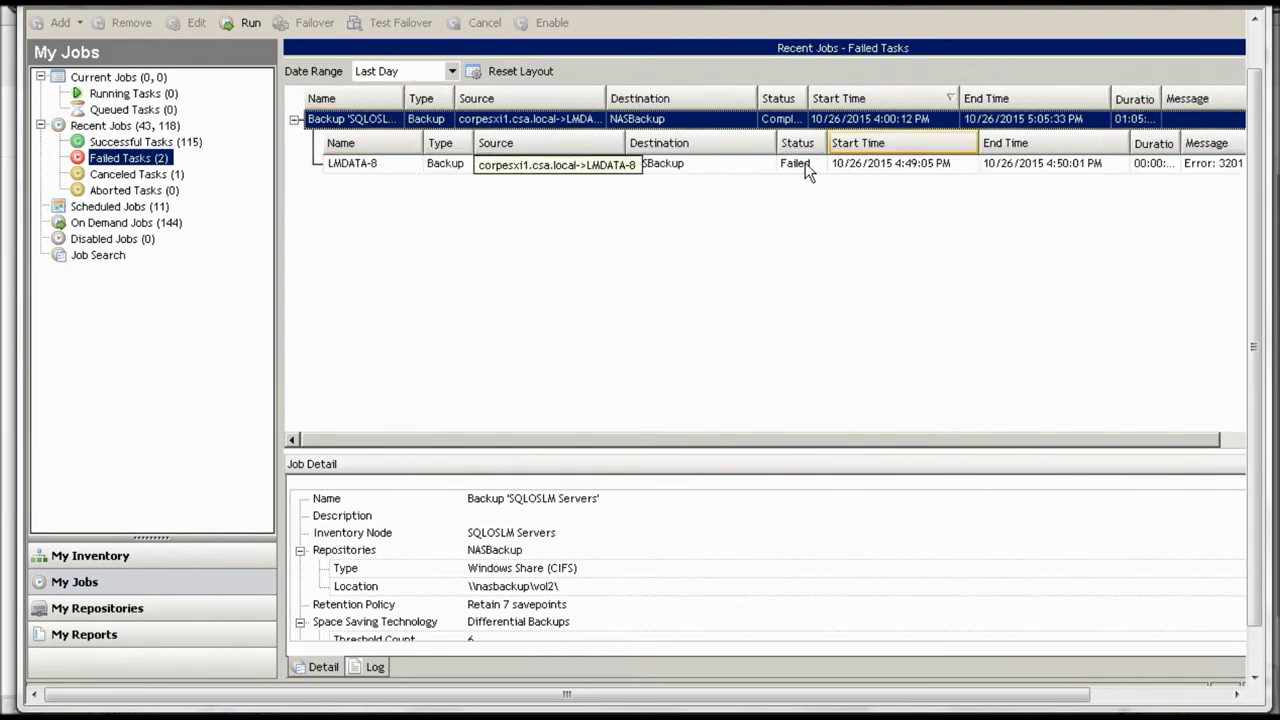
{"action": "left_click", "coordinate": [1216, 164]}
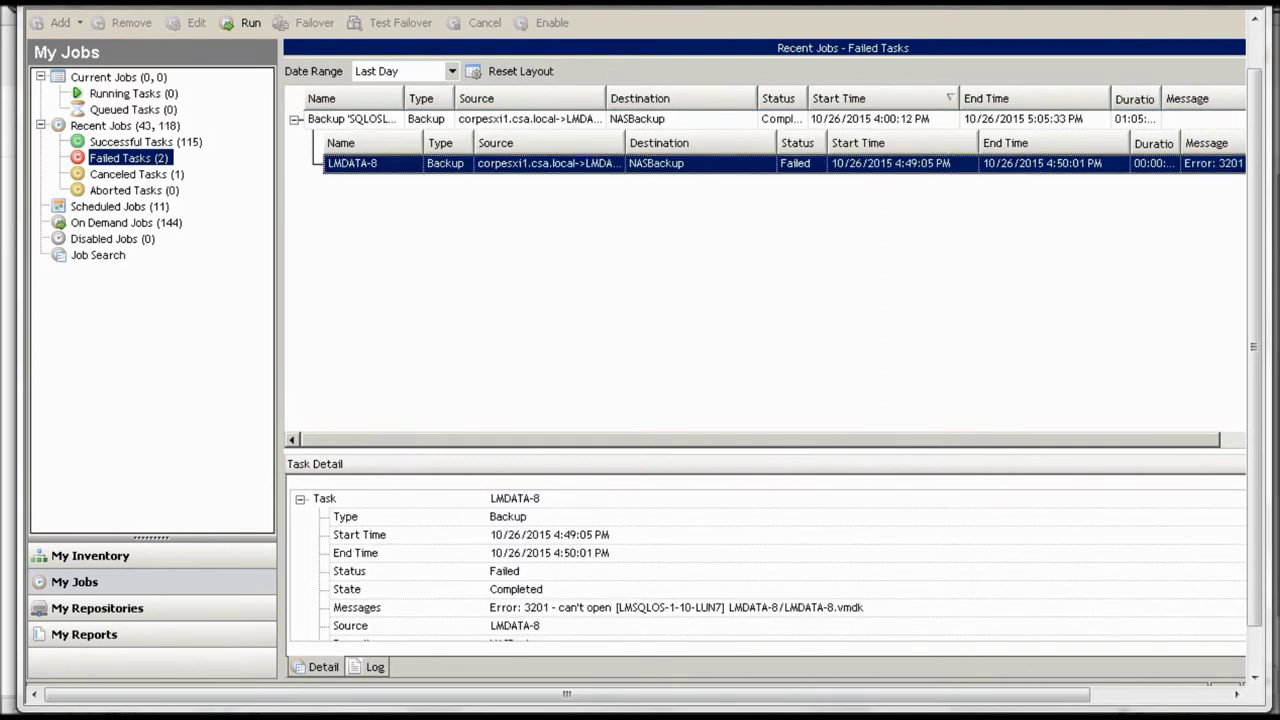
Review the successful ProdSupport Servers 2 job, then list the scheduled jobs' Next Run times.
{"action": "left_click", "coordinate": [127, 142]}
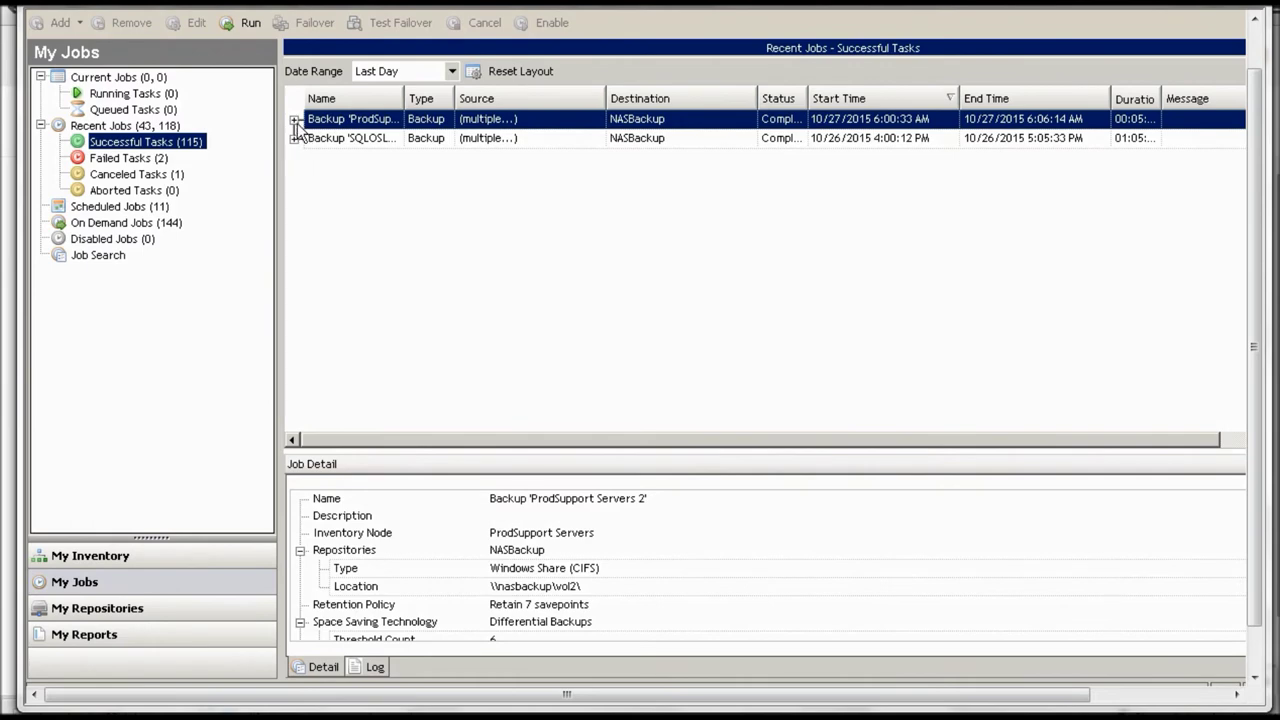
{"action": "left_click", "coordinate": [295, 120]}
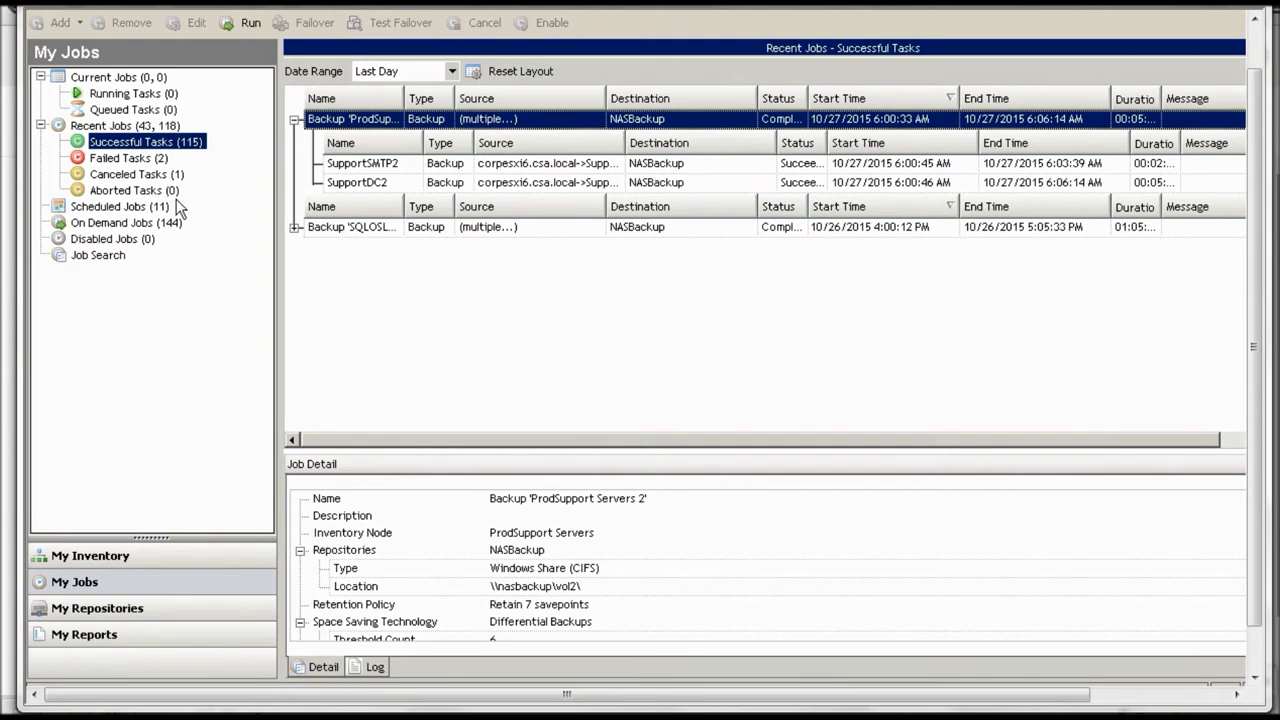
{"action": "left_click", "coordinate": [120, 207]}
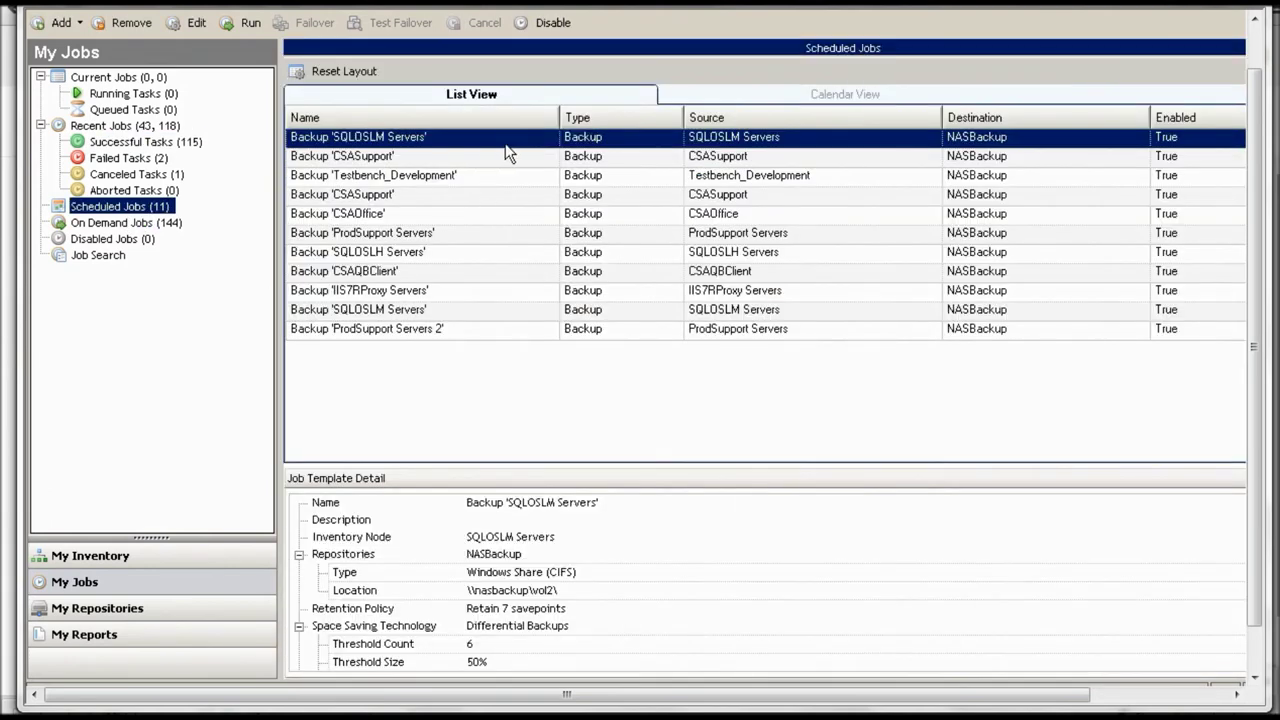
{"action": "left_click", "coordinate": [1181, 694]}
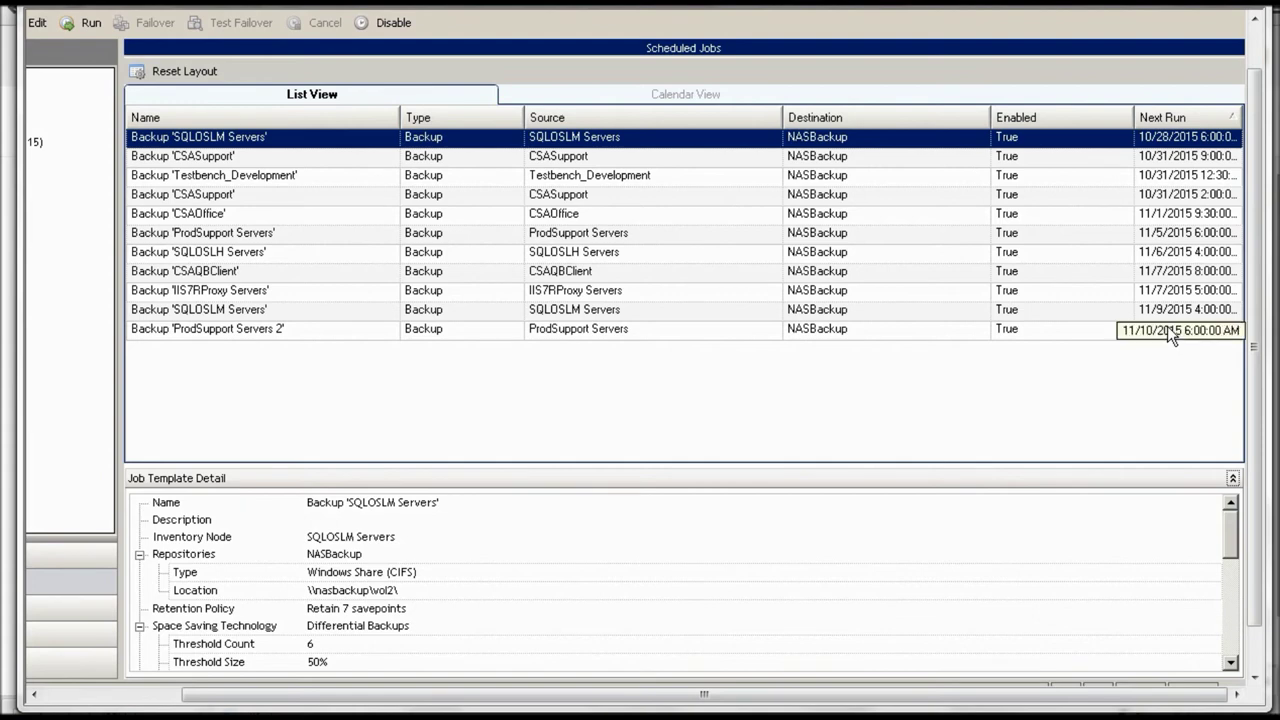
Edit the 'SQLOSLM Servers' scheduled job from its right-click menu.
{"action": "left_click", "coordinate": [155, 700]}
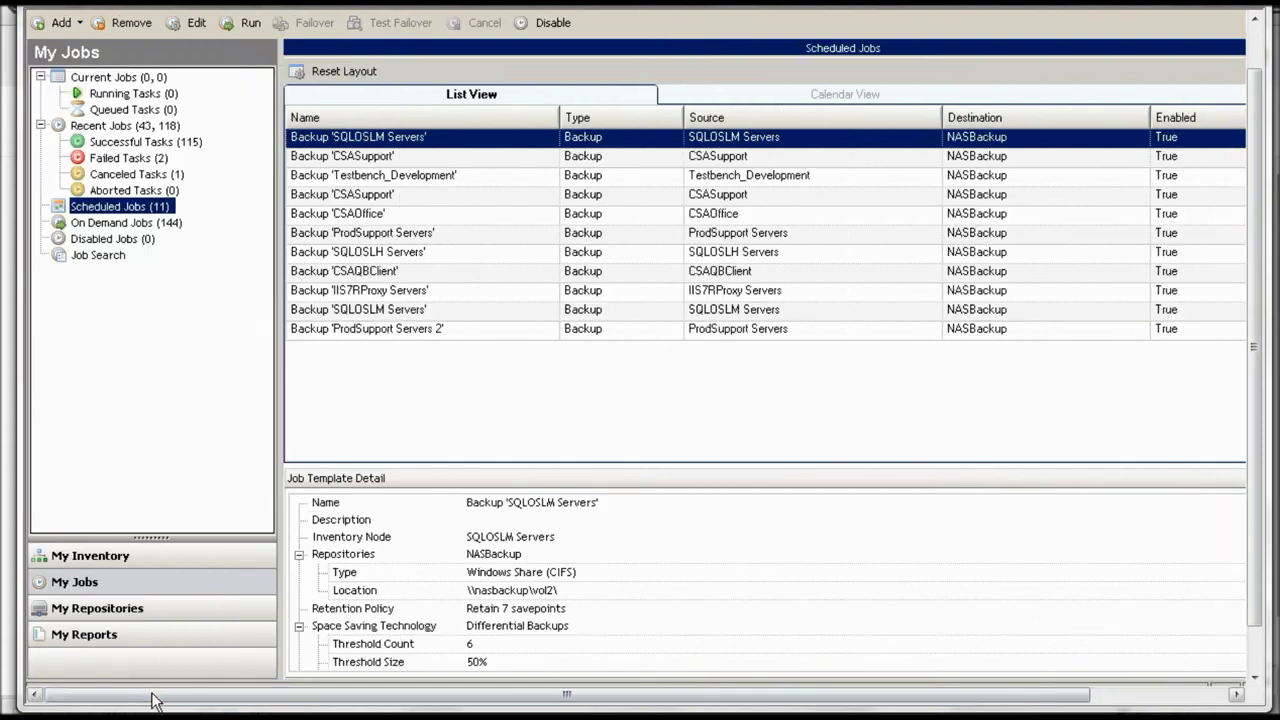
{"action": "right_click", "coordinate": [386, 141]}
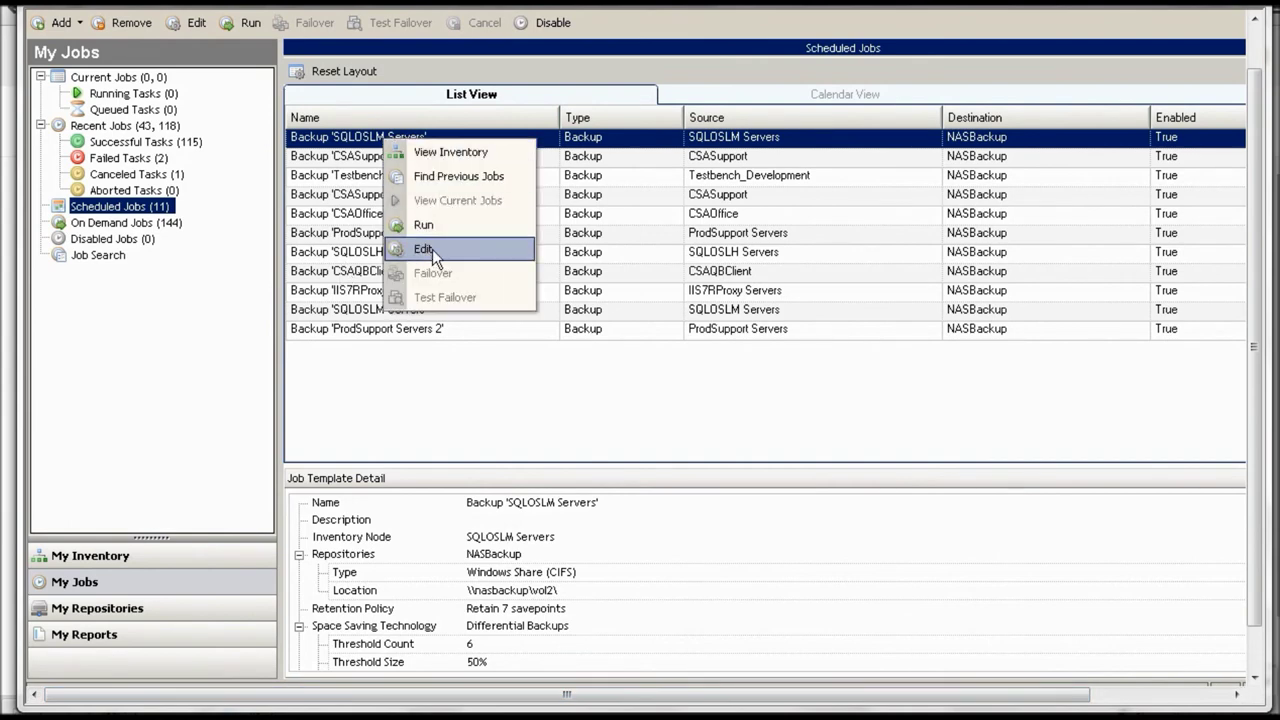
{"action": "left_click", "coordinate": [590, 412]}
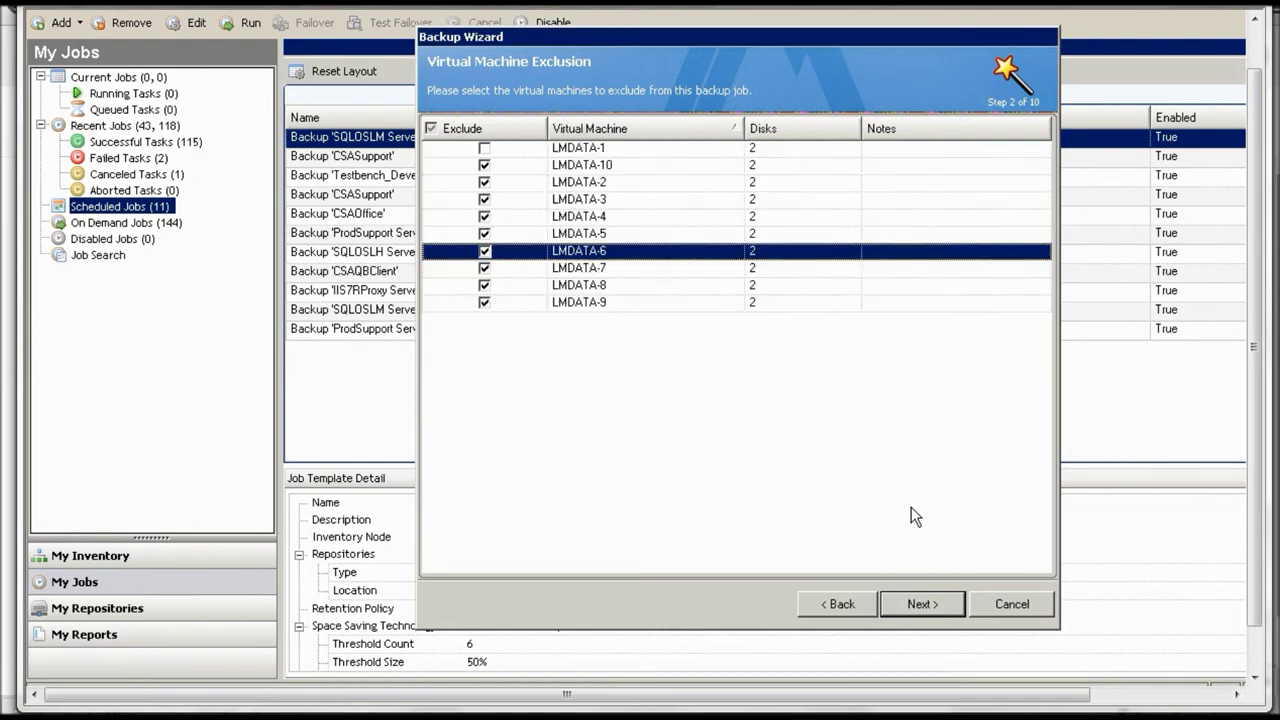
Advance the Backup Wizard past VM exclusion, disk inclusion and repository steps to Transport Selection.
{"action": "left_click", "coordinate": [940, 608]}
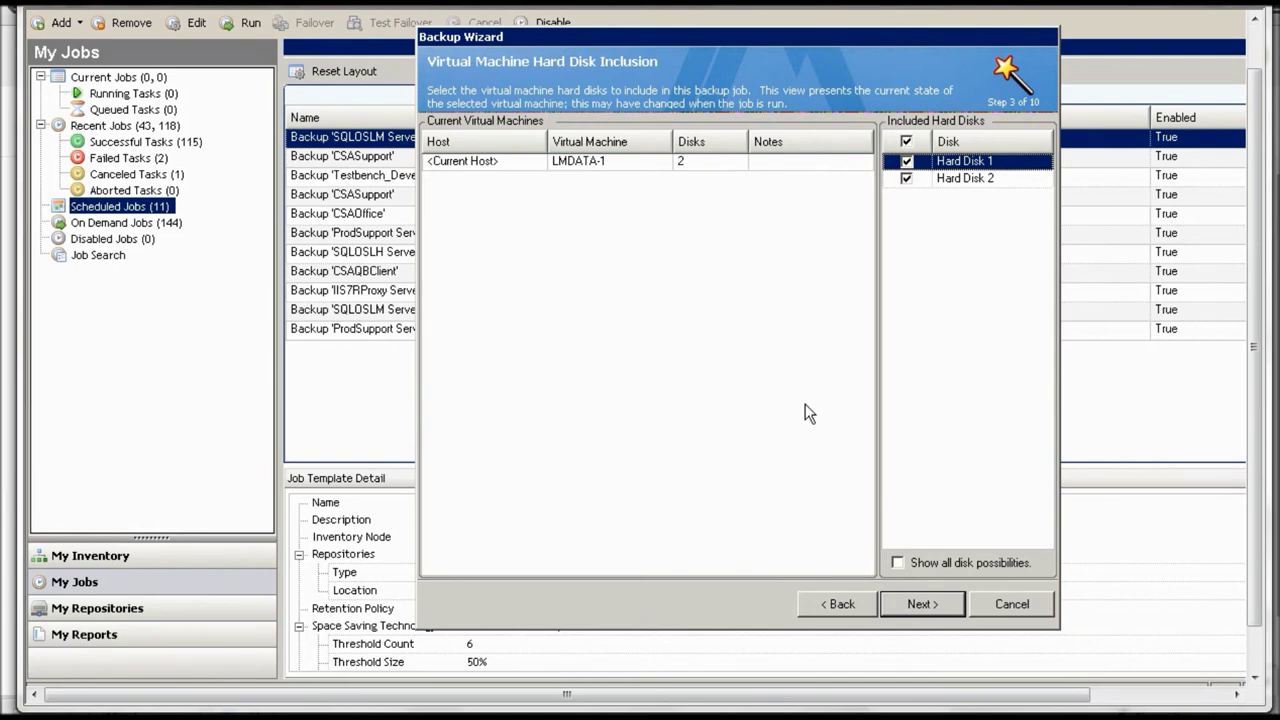
{"action": "left_click", "coordinate": [937, 603]}
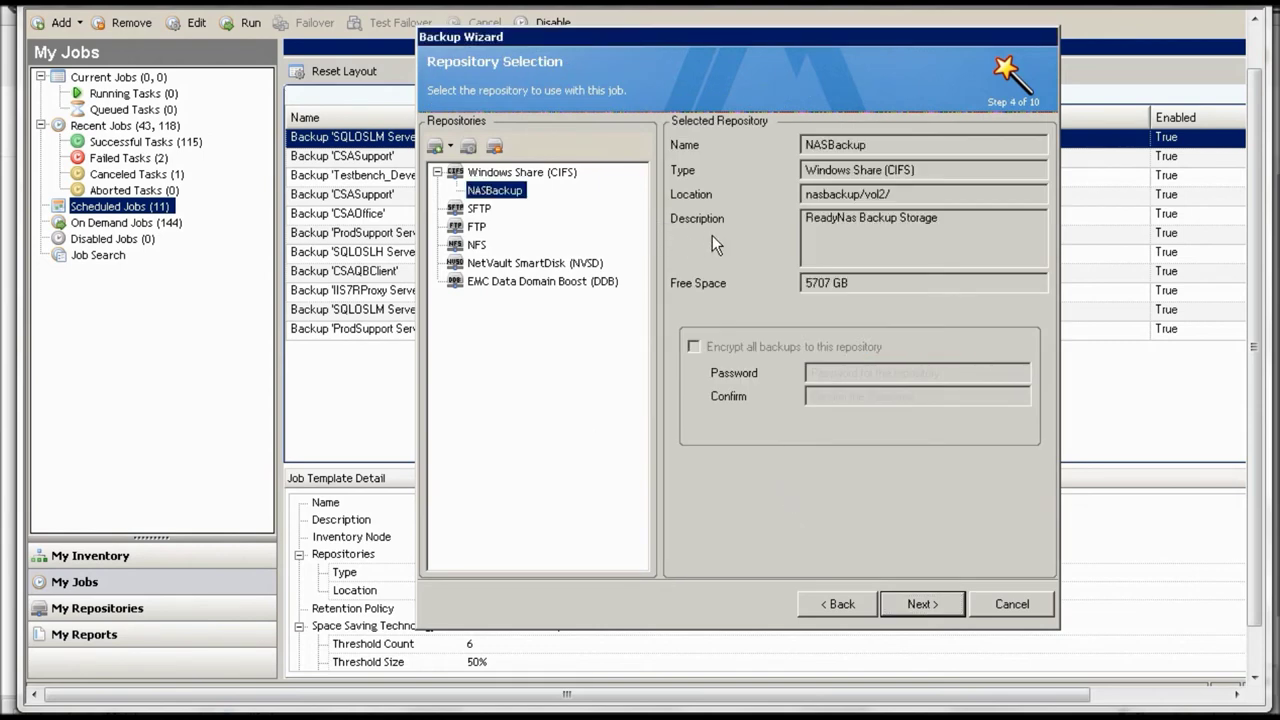
{"action": "left_click", "coordinate": [936, 600]}
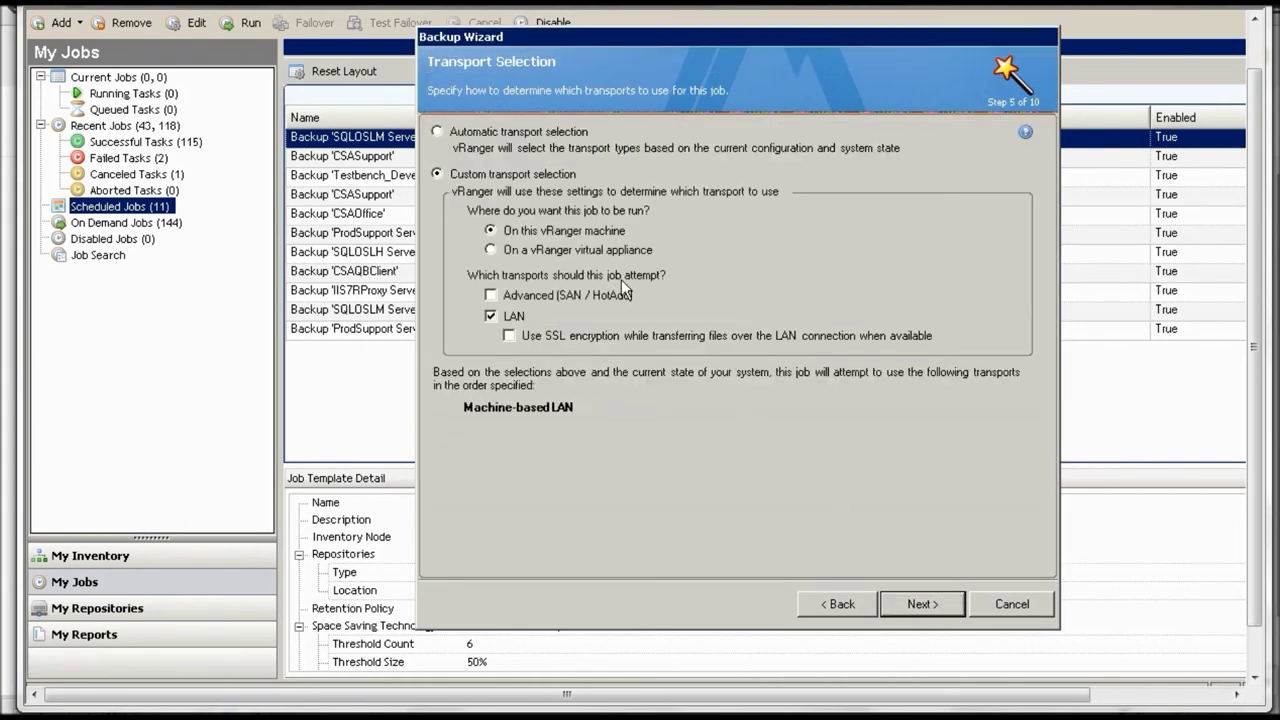
Step past Transport and Options to Recurrence Schedule, then cancel the Backup Wizard.
{"action": "left_click", "coordinate": [921, 604]}
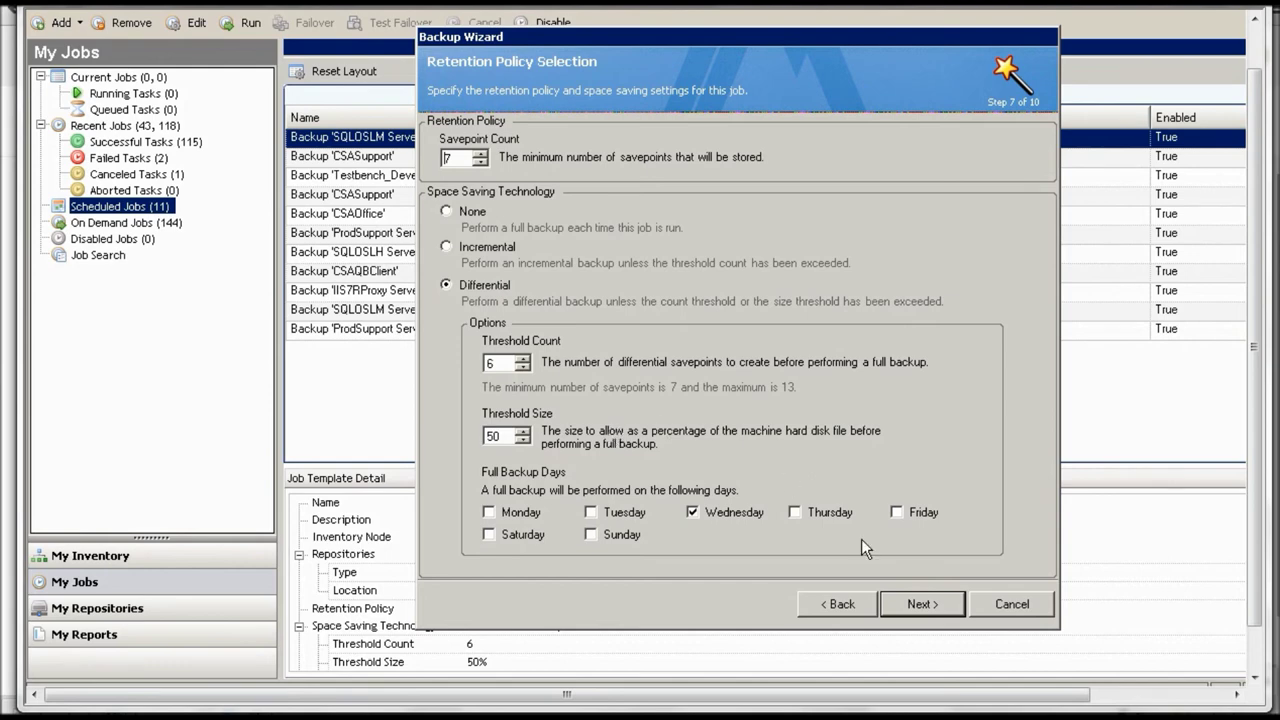
{"action": "key", "text": "Return"}
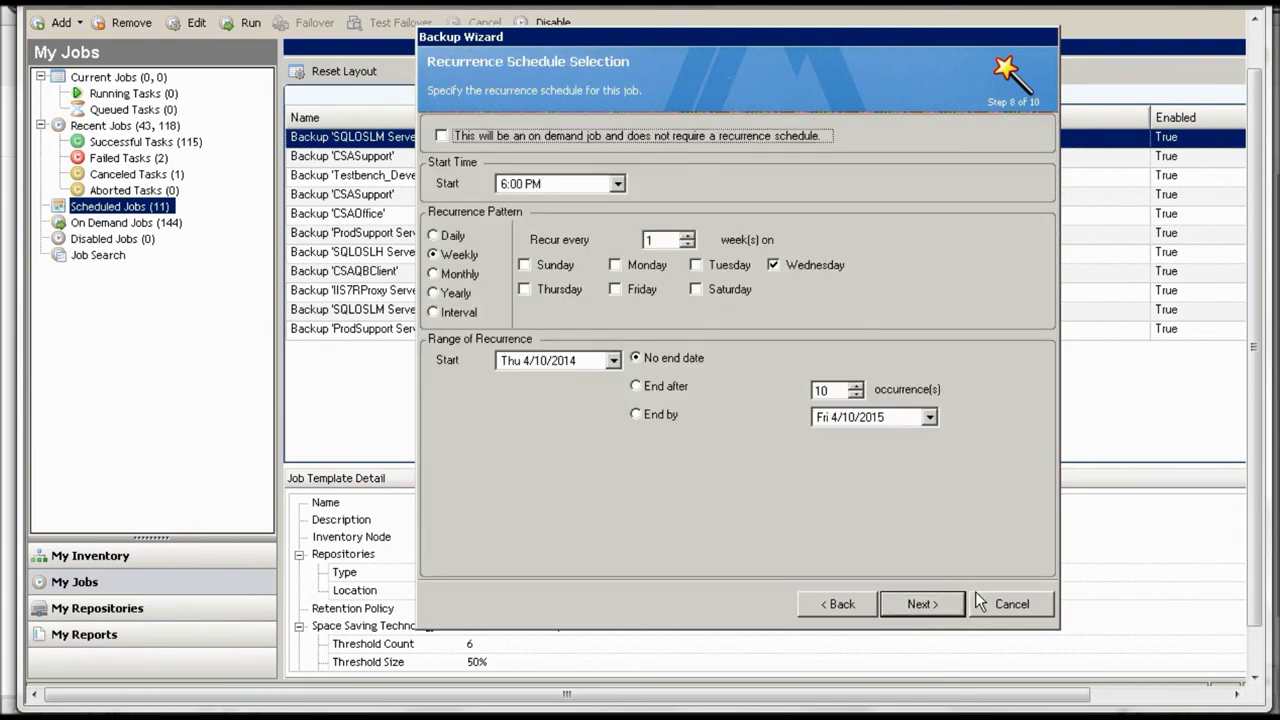
{"action": "left_click", "coordinate": [1010, 605]}
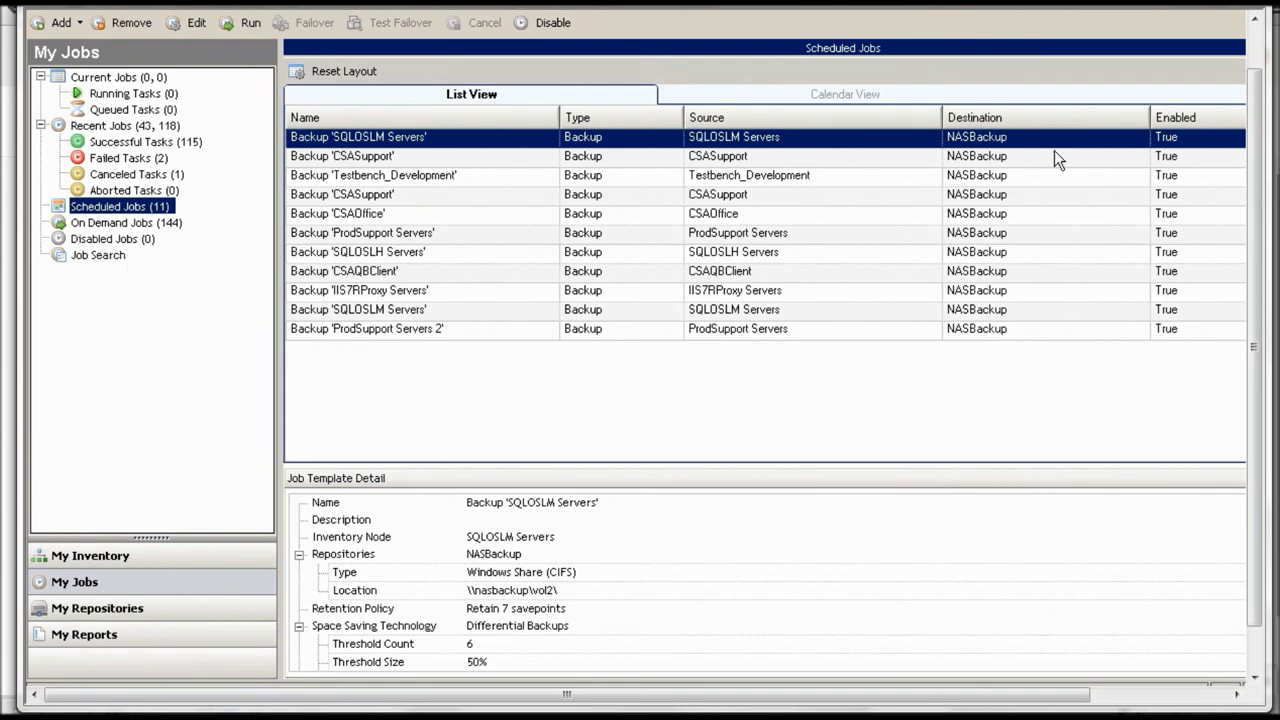
Review the installed Professional licenses under Help > License Information, then close the window.
{"action": "scroll", "coordinate": [1256, 90], "scroll_direction": "up", "scroll_amount": 1}
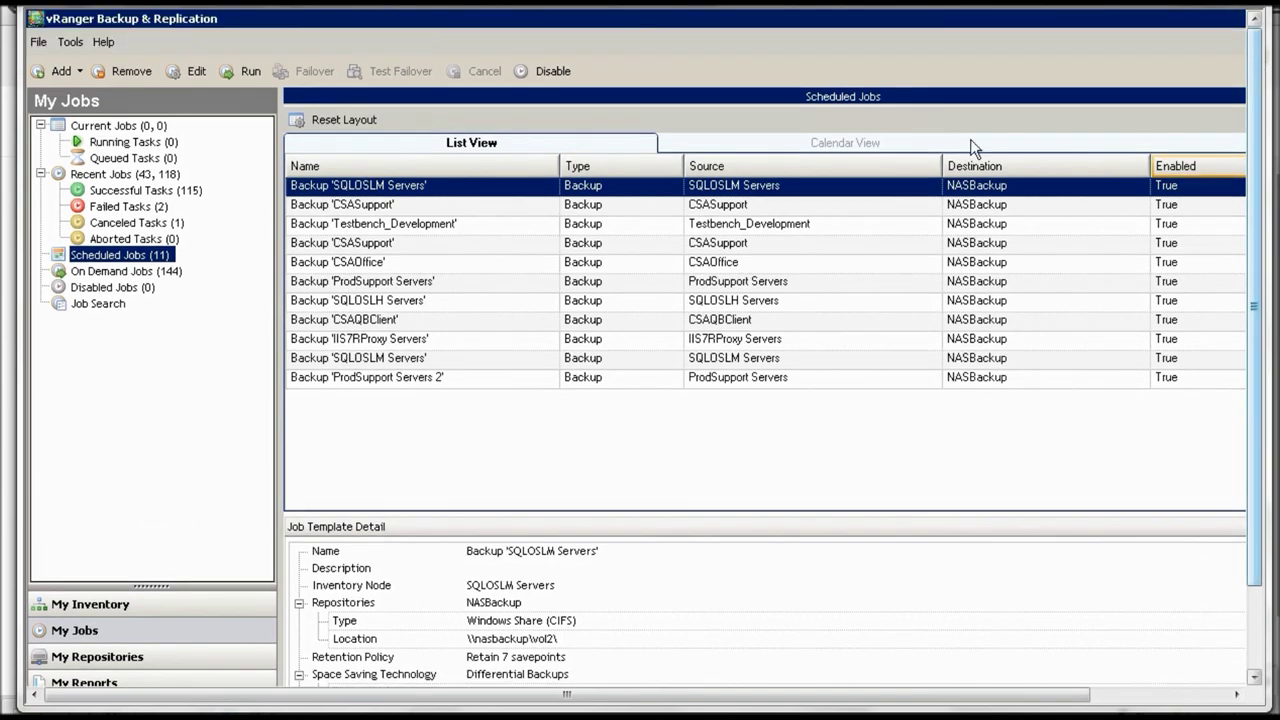
{"action": "left_click", "coordinate": [93, 41]}
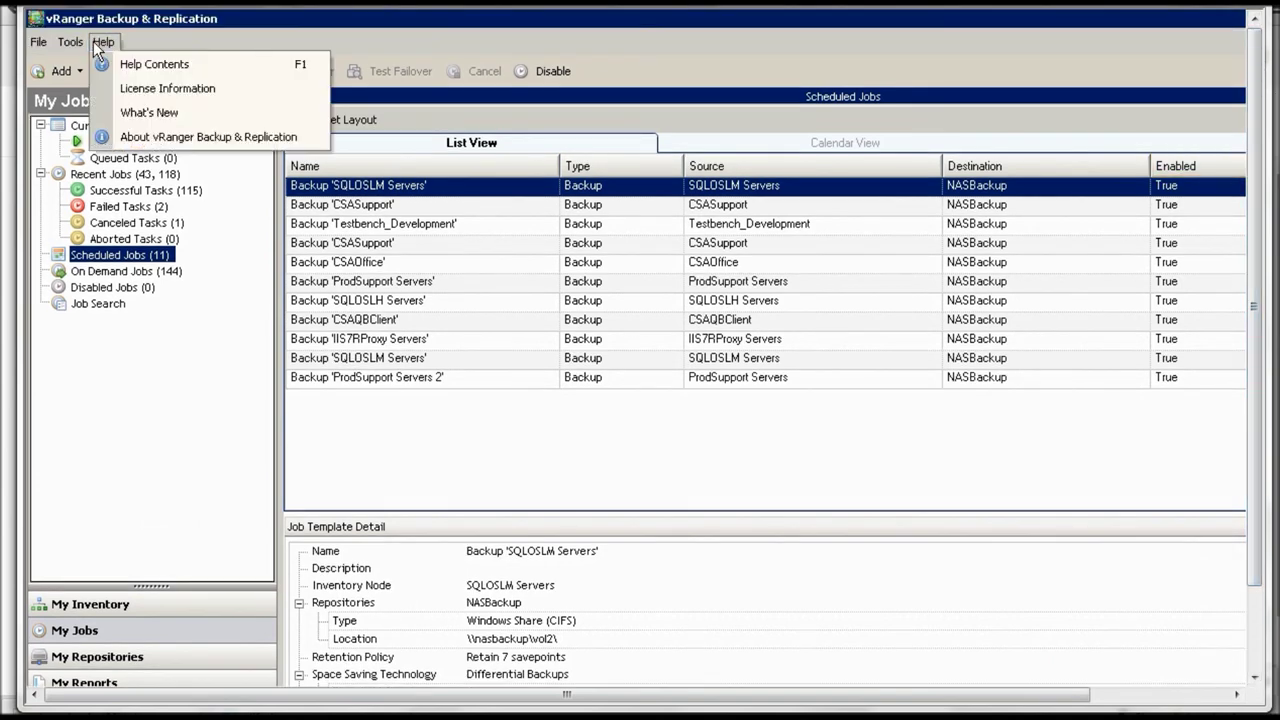
{"action": "left_click", "coordinate": [168, 88]}
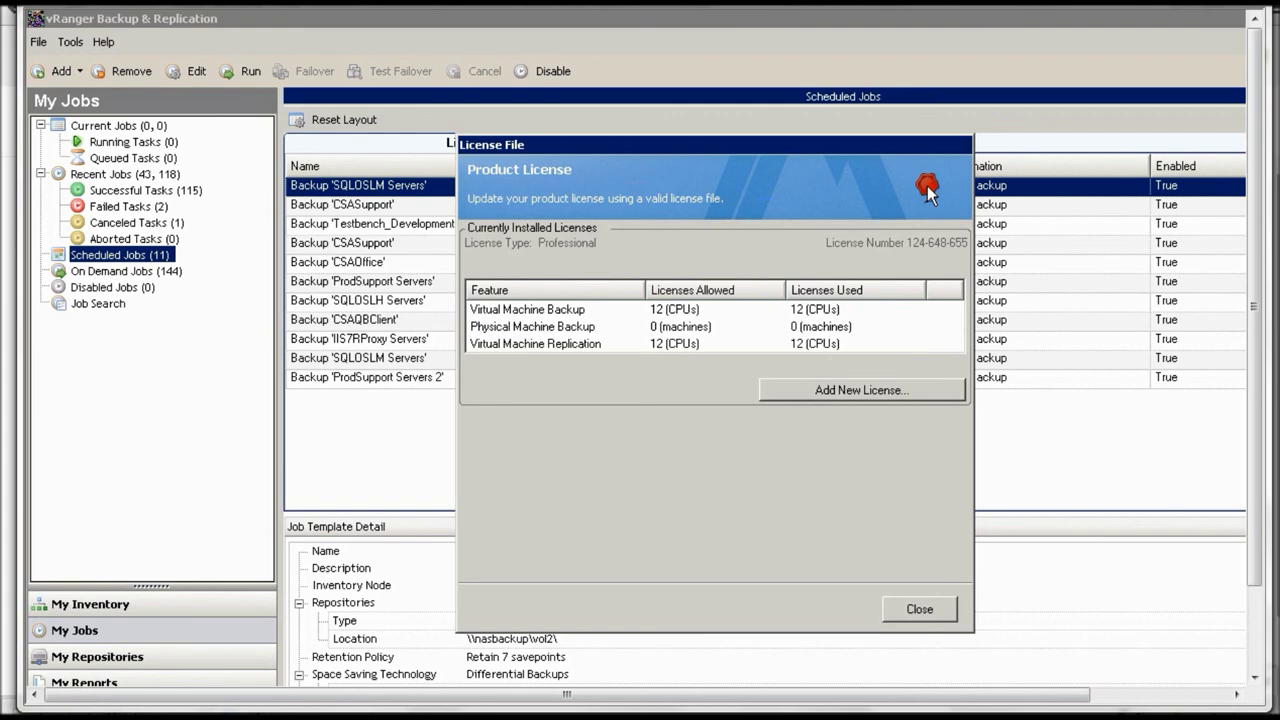
{"action": "left_click", "coordinate": [921, 610]}
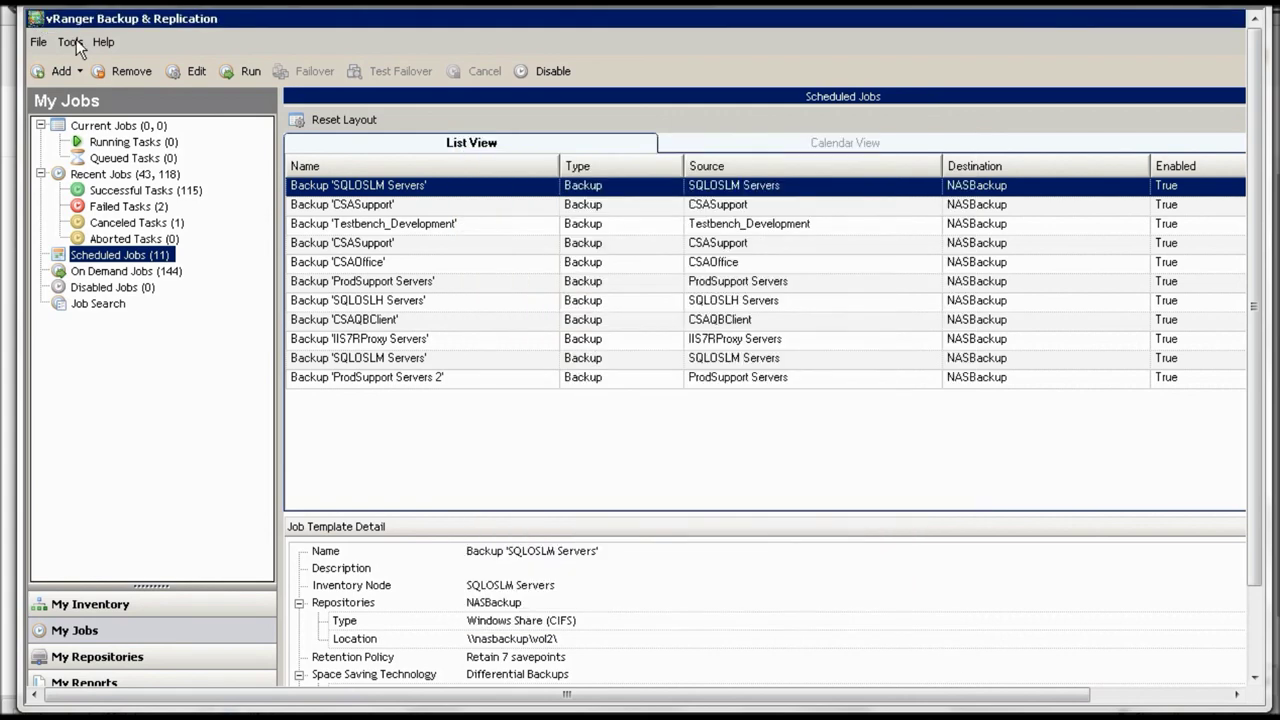
Open Configuration Options on the Database Configuration page showing the connected database server.
{"action": "left_click", "coordinate": [104, 44]}
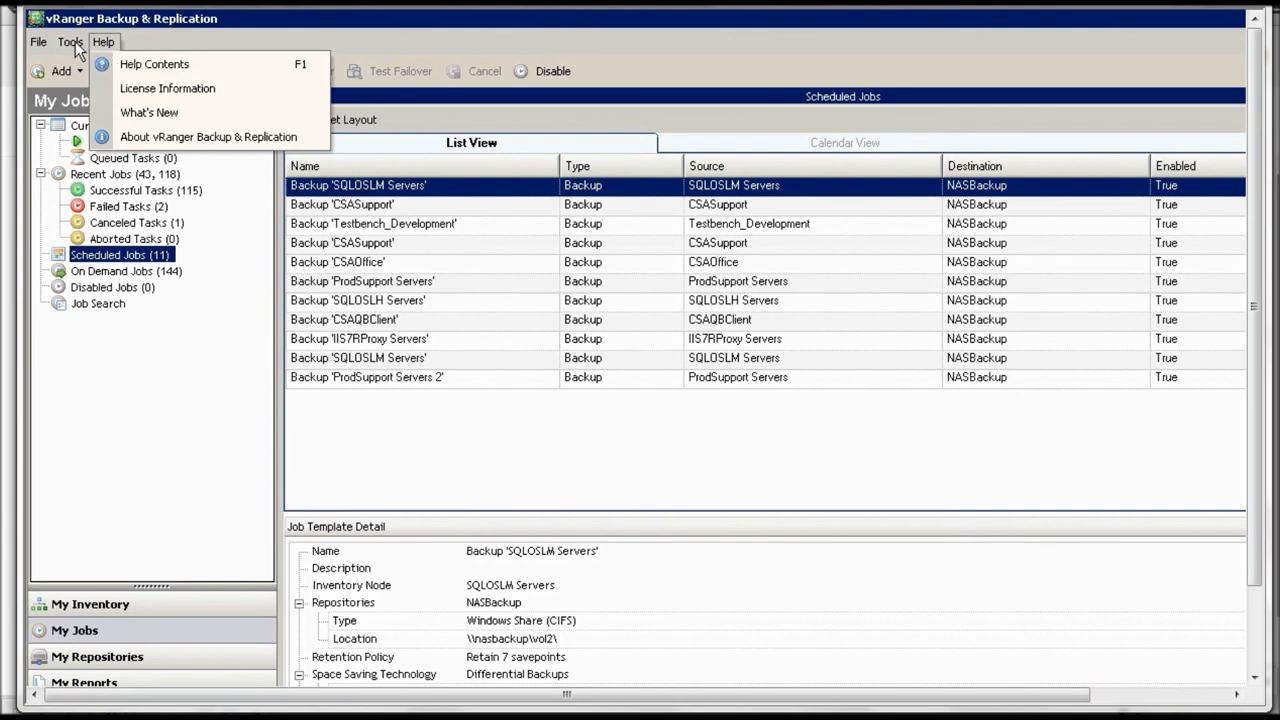
{"action": "mouse_move", "coordinate": [71, 42]}
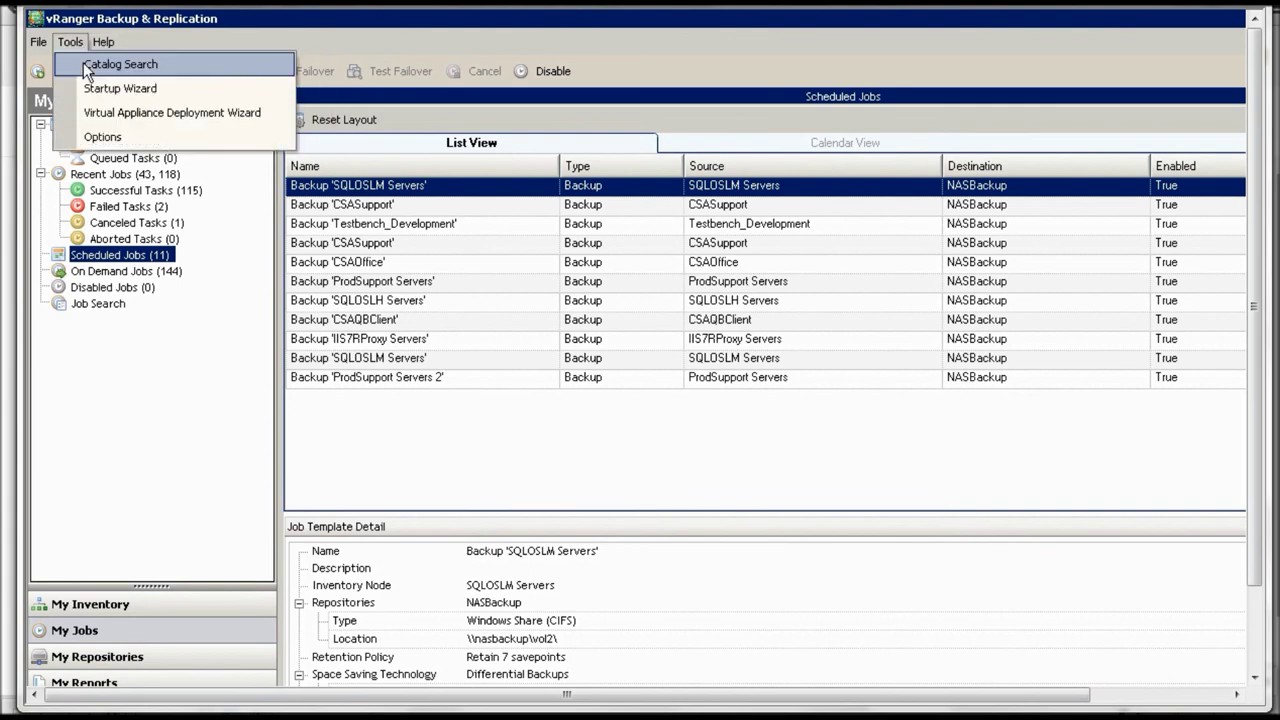
{"action": "left_click", "coordinate": [110, 138]}
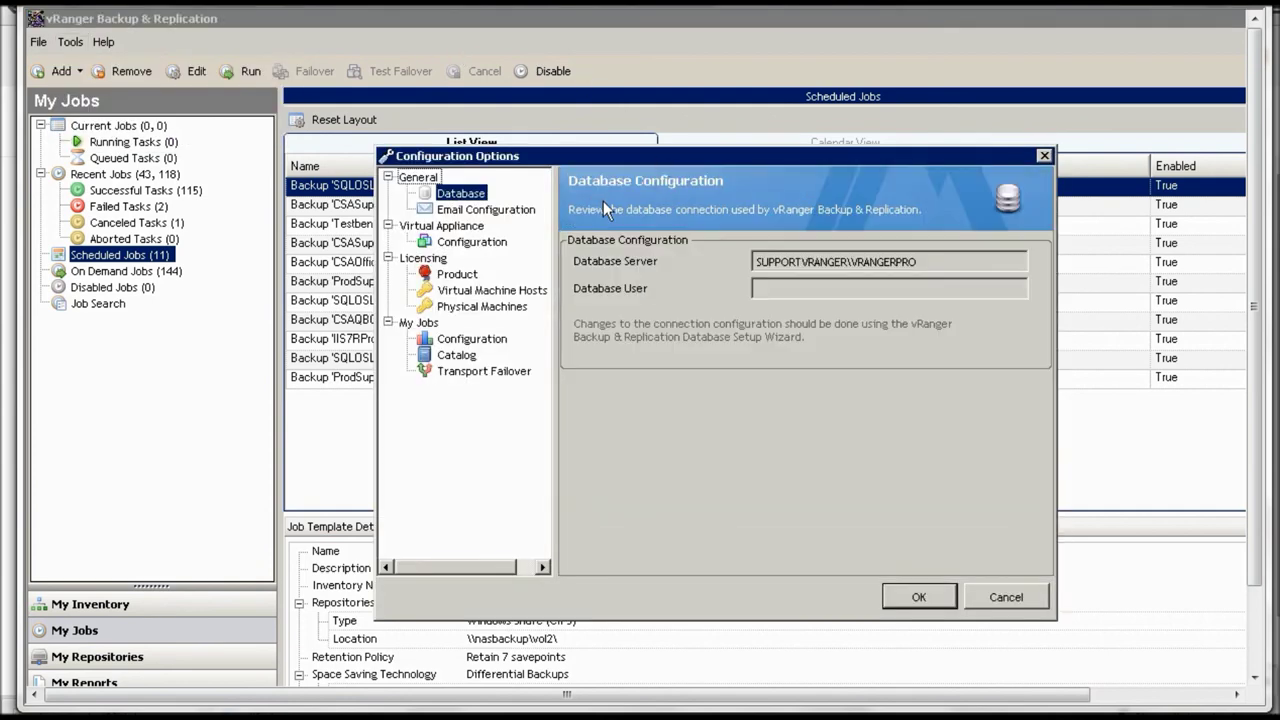
{"action": "left_click", "coordinate": [471, 212]}
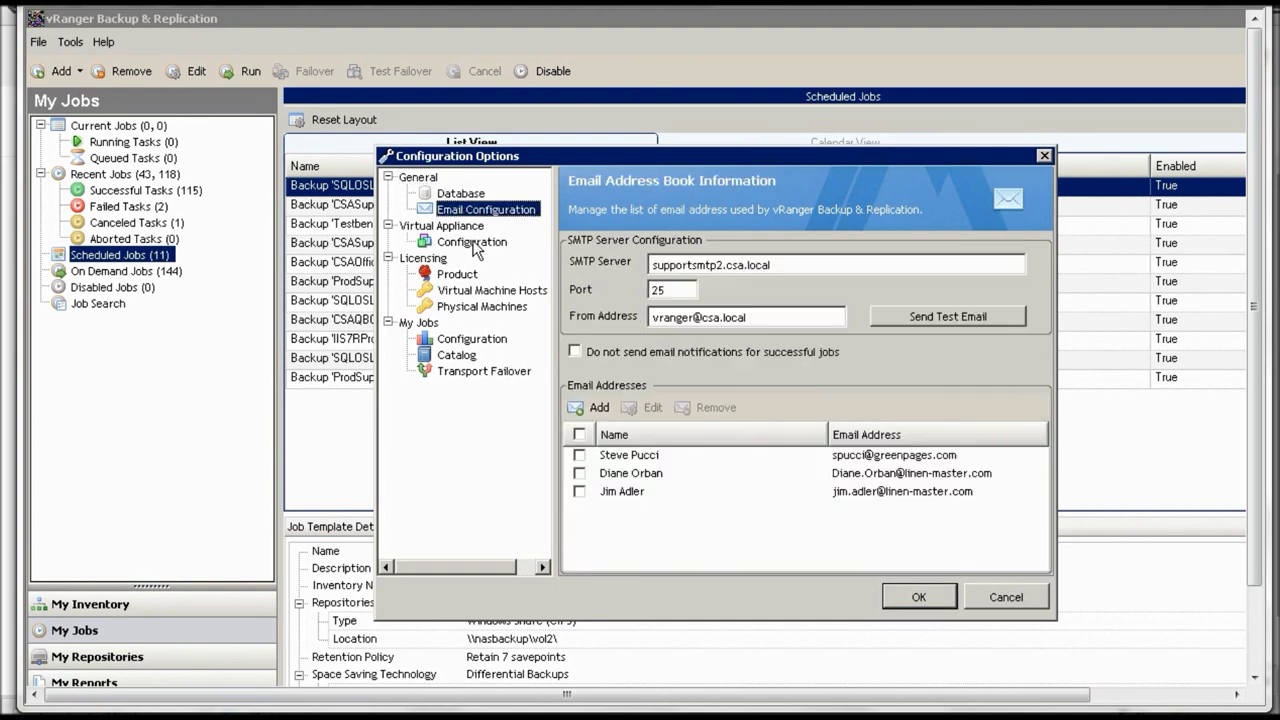
{"action": "left_click", "coordinate": [472, 243]}
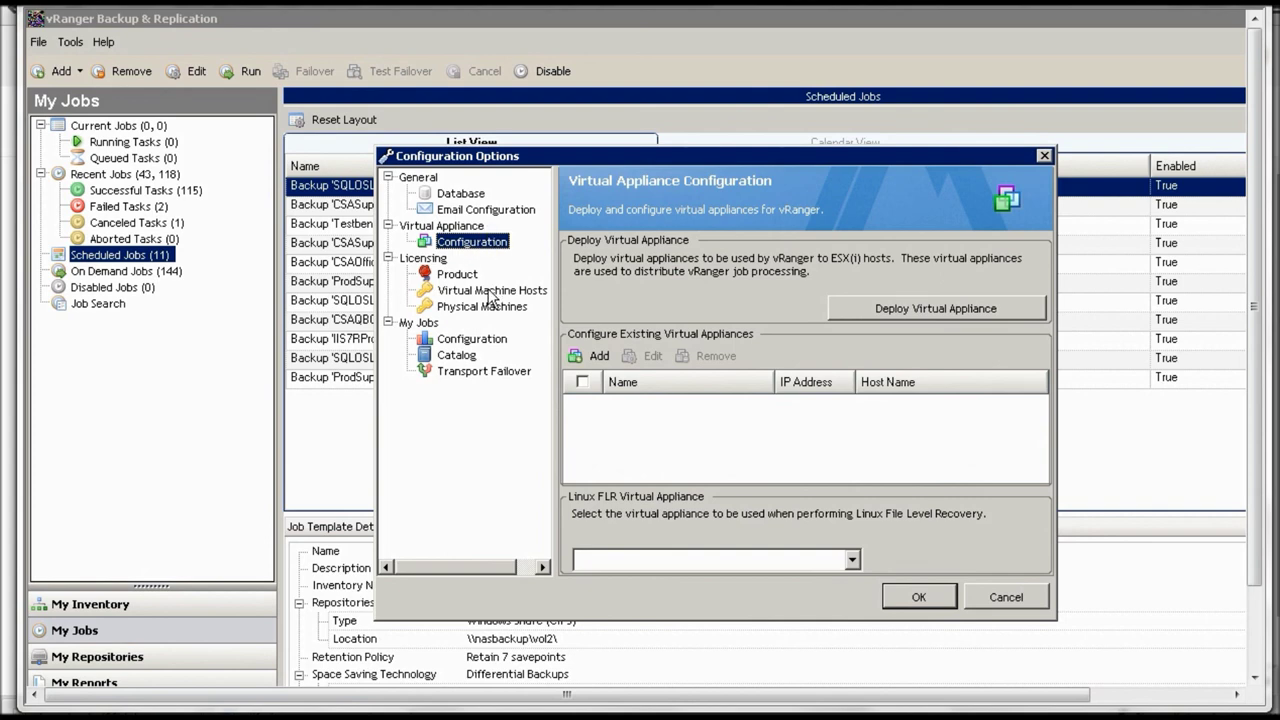
{"action": "left_click", "coordinate": [488, 292]}
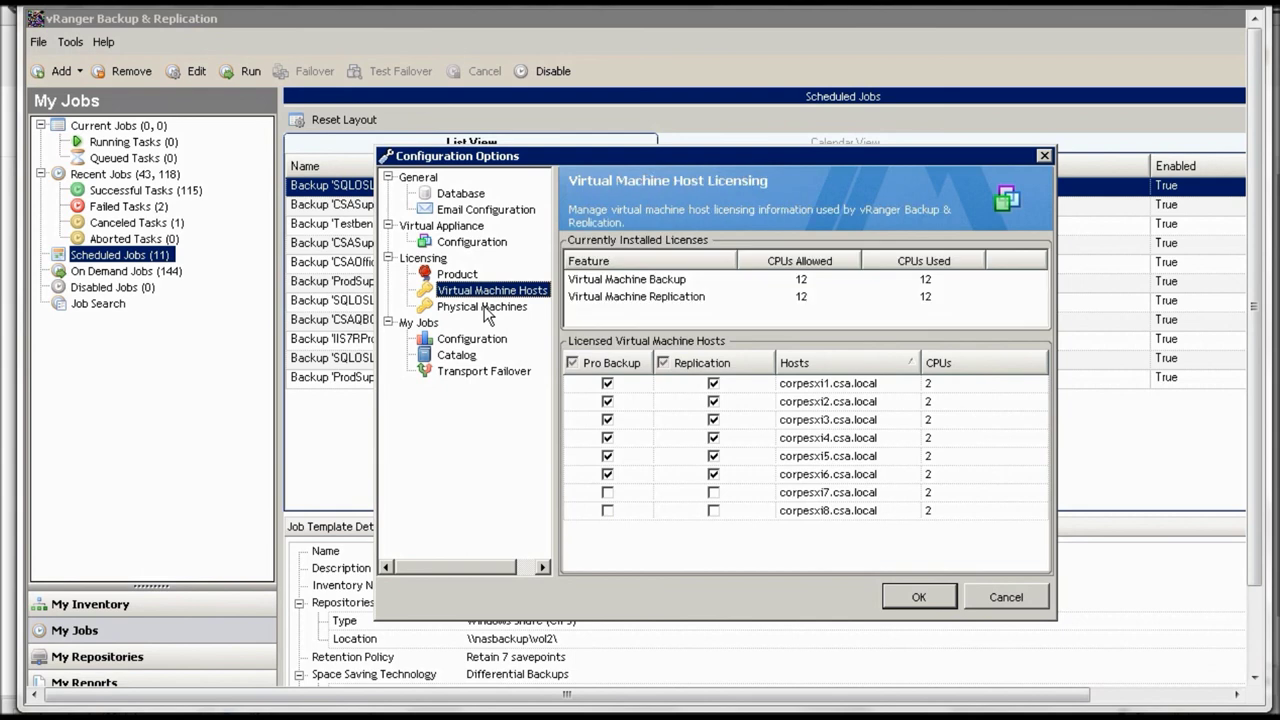
{"action": "left_click", "coordinate": [486, 308]}
{"action": "left_click", "coordinate": [458, 276]}
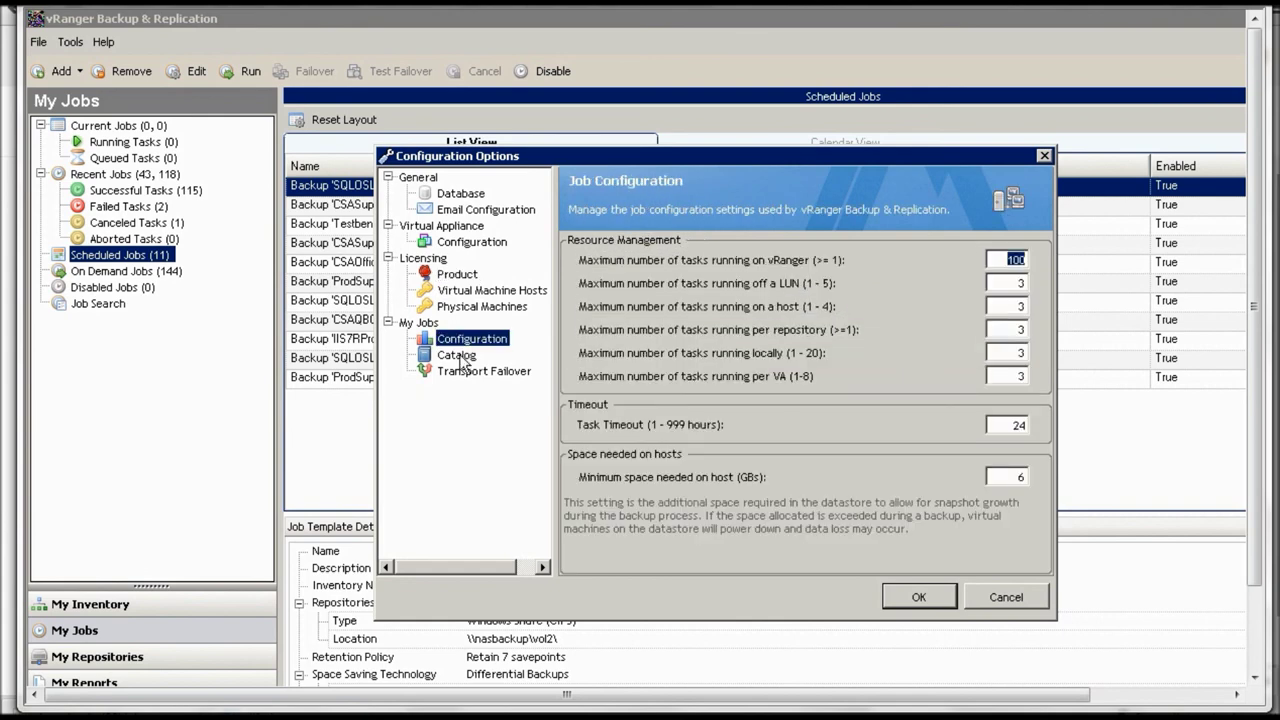
{"action": "left_click", "coordinate": [460, 357]}
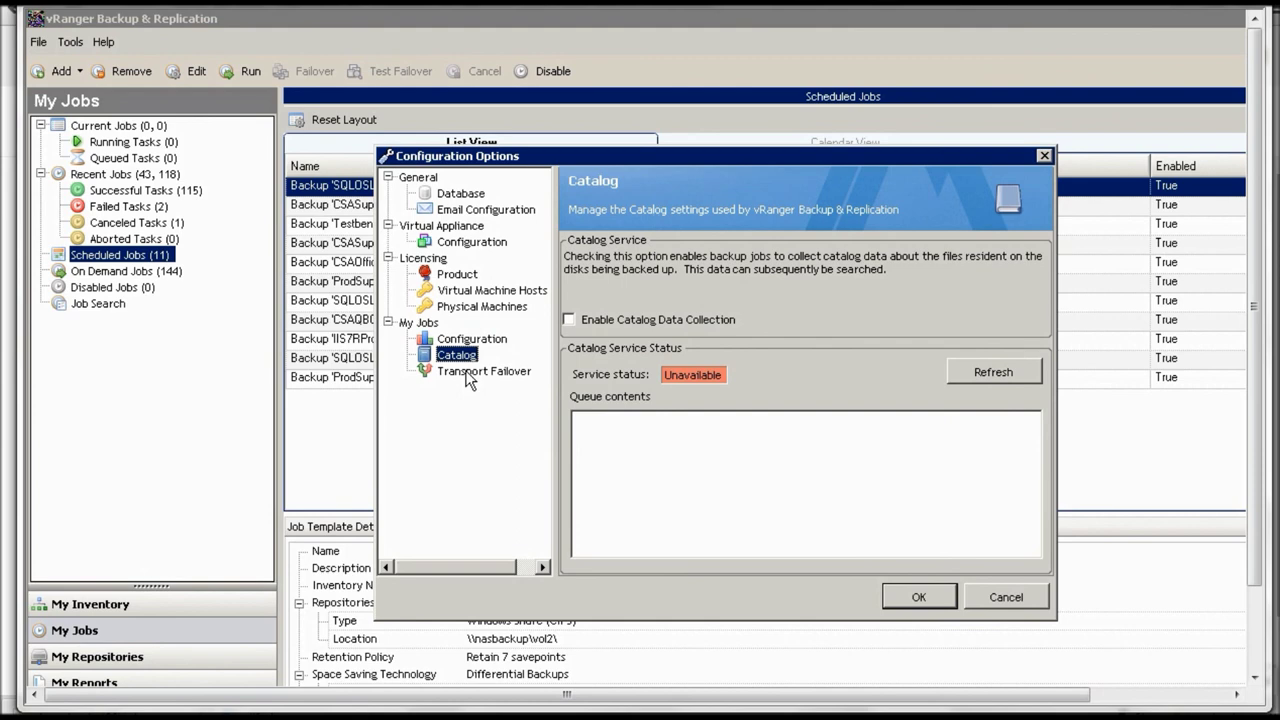
{"action": "key", "text": "Down"}
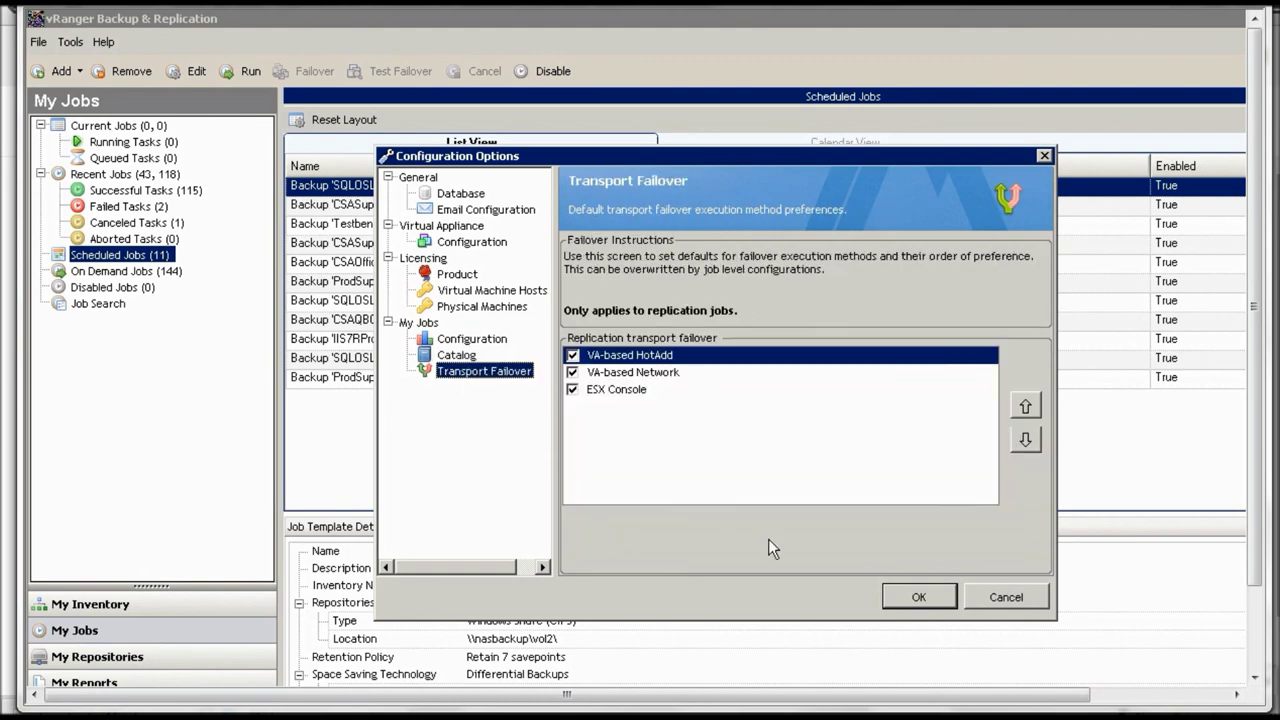
{"action": "left_click", "coordinate": [1004, 598]}
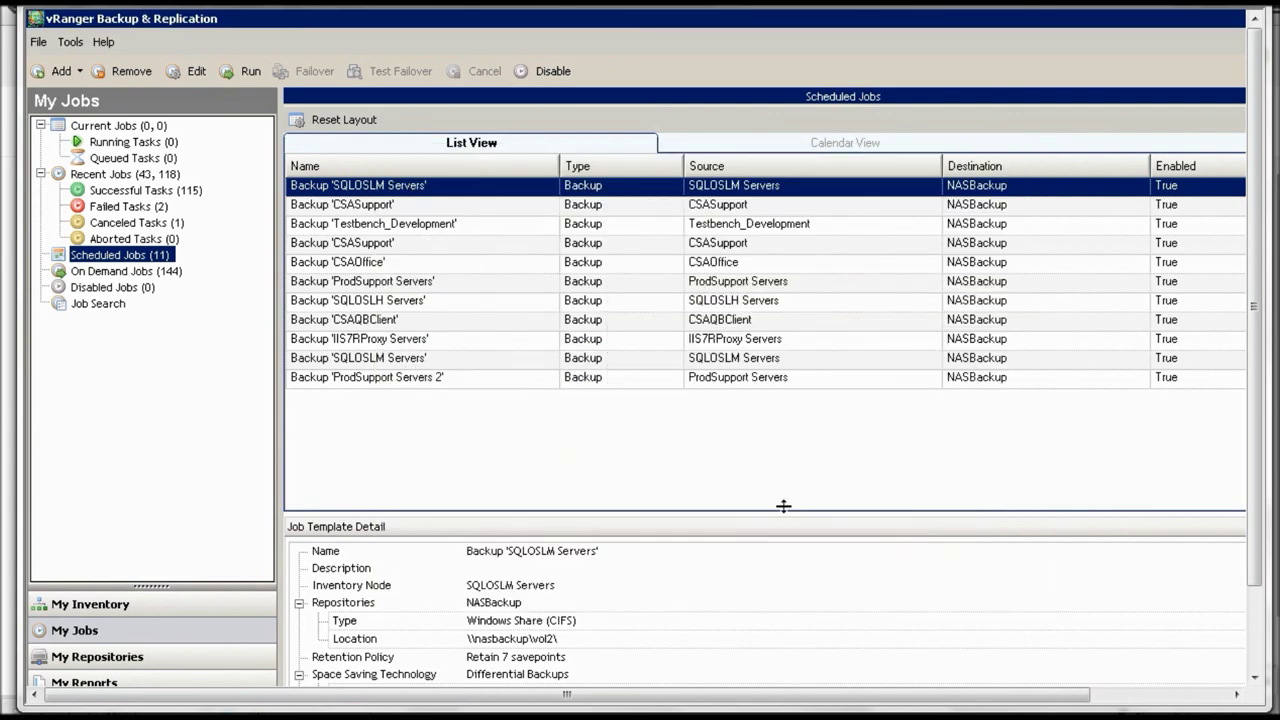
Look through the File menu and the Add dropdown's job types without choosing anything.
{"action": "left_click", "coordinate": [37, 41]}
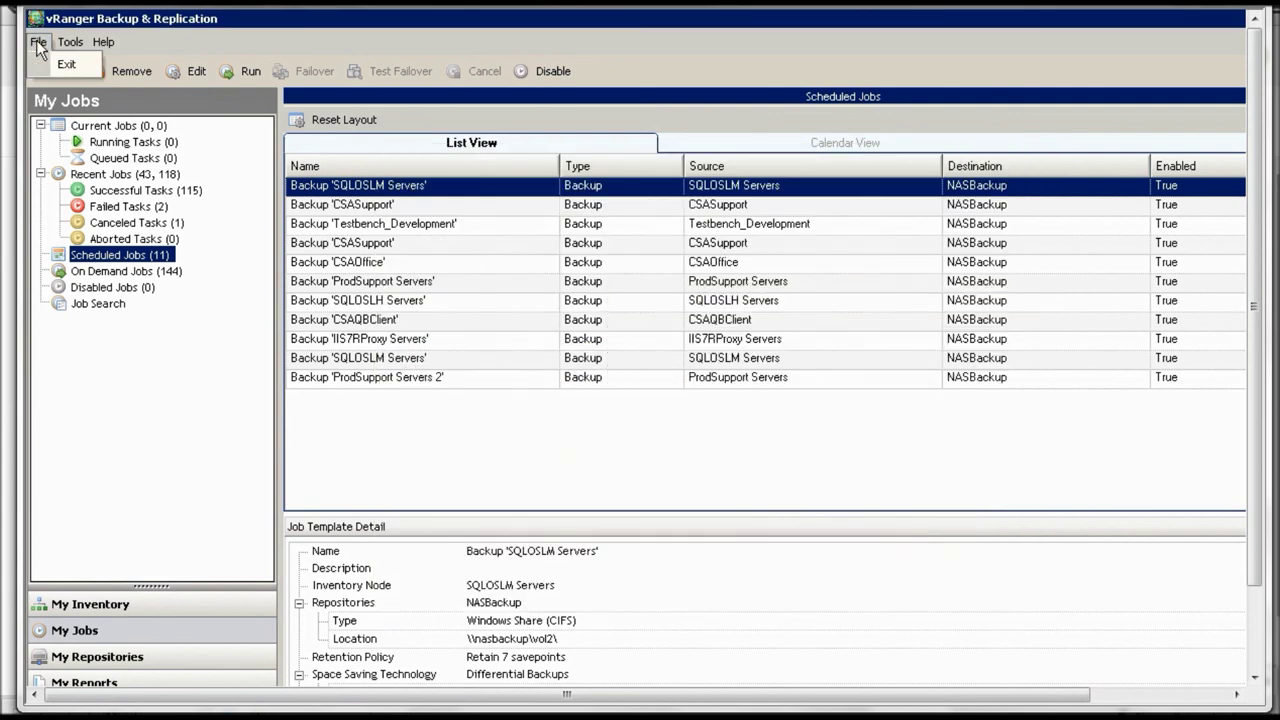
{"action": "left_click", "coordinate": [189, 37]}
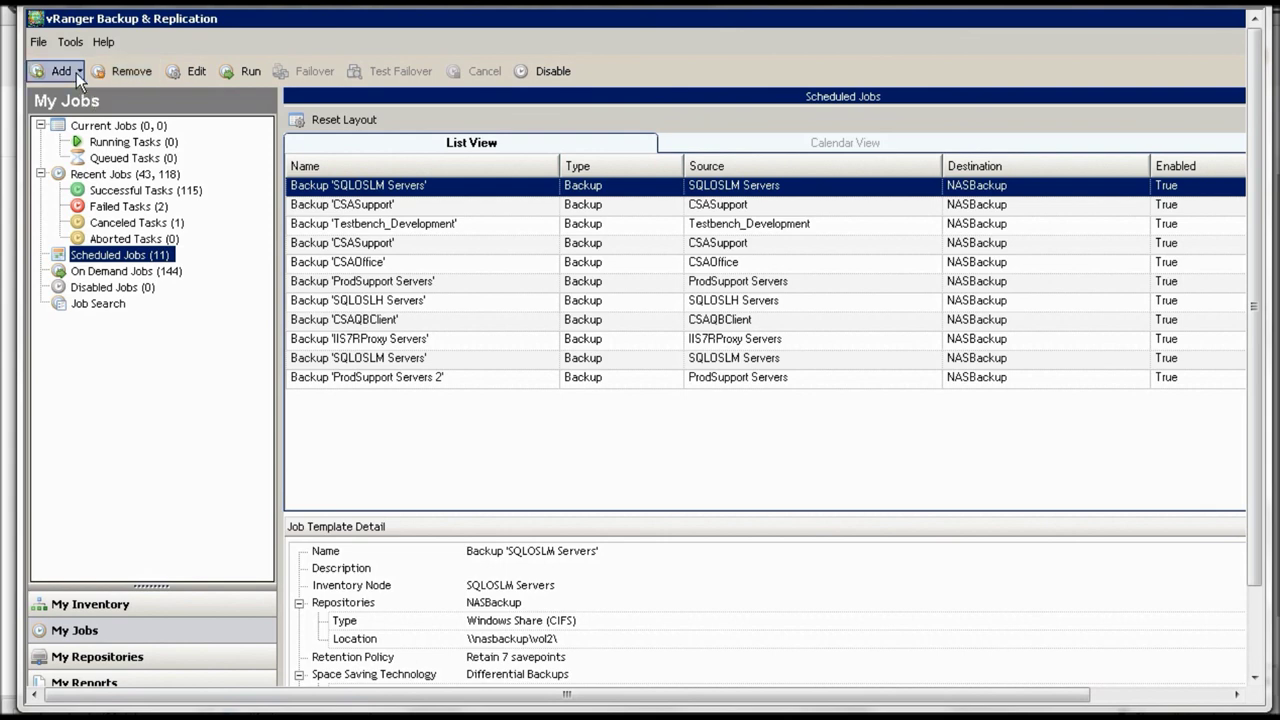
{"action": "left_click", "coordinate": [76, 72]}
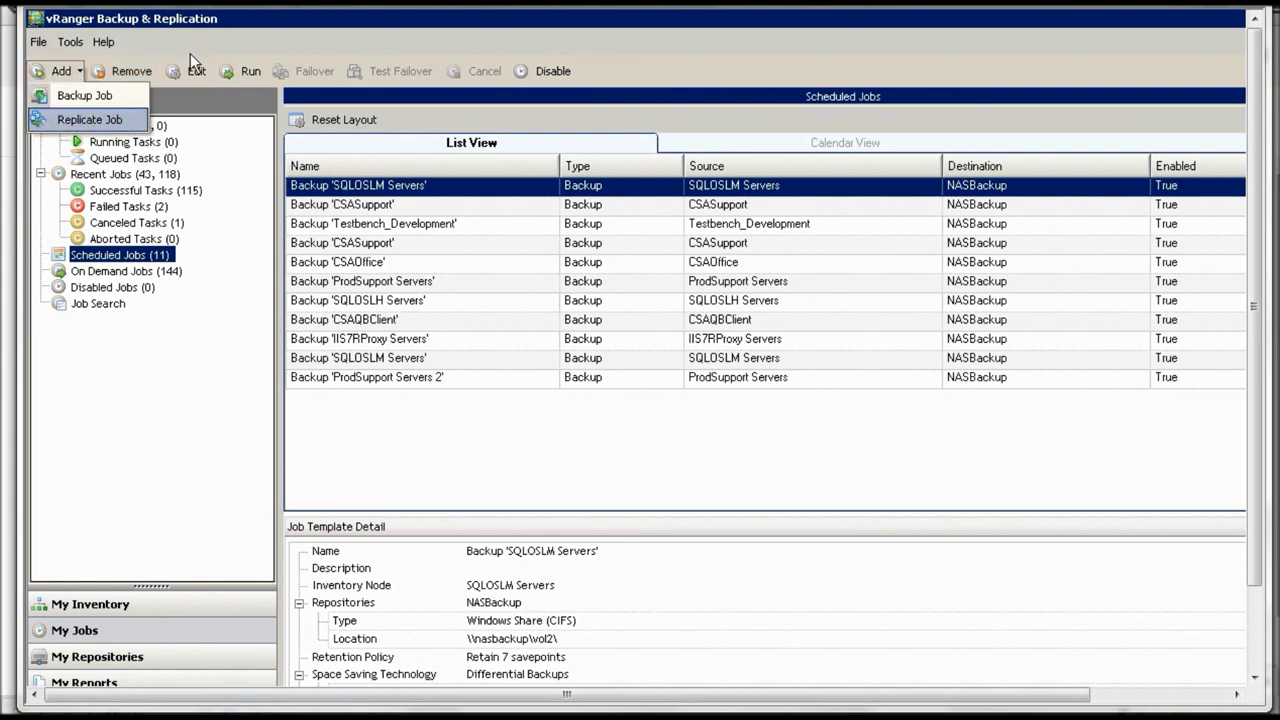
{"action": "left_click", "coordinate": [314, 70]}
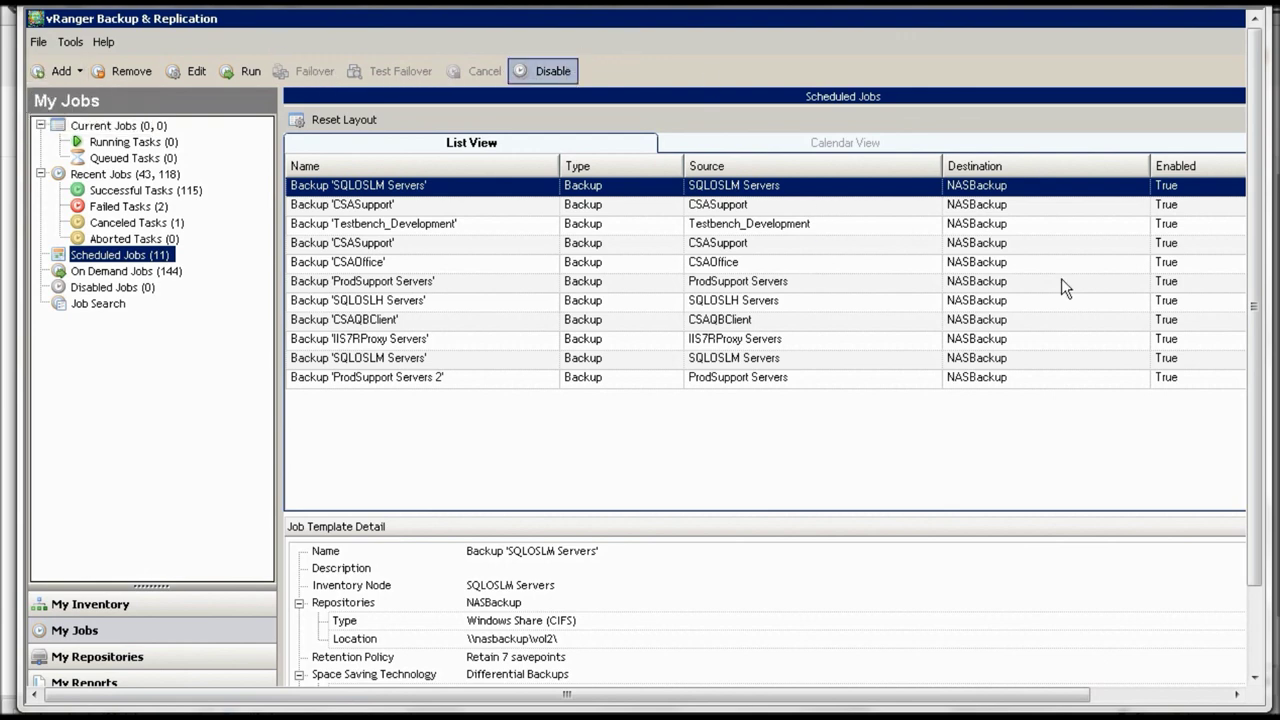
Exit vRanger Backup & Replication via File > Exit, leaving the Windows desktop showing.
{"action": "left_click", "coordinate": [35, 39]}
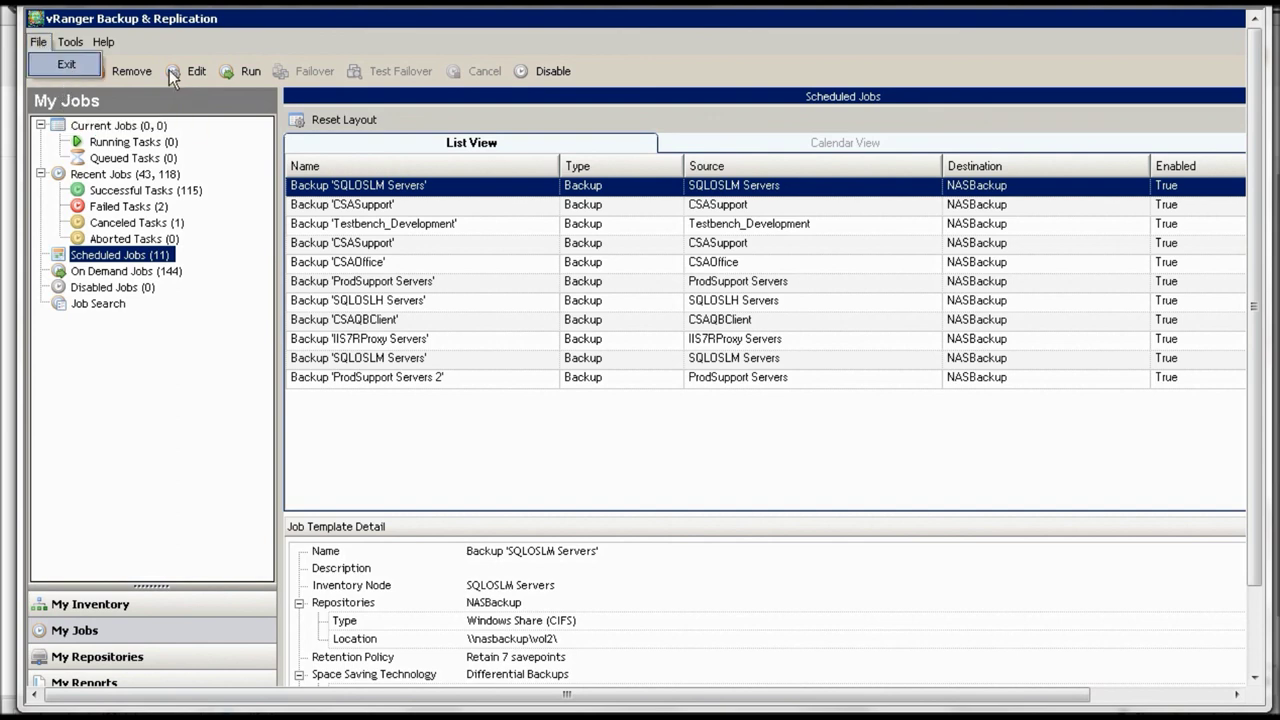
{"action": "key", "text": "Return"}
{"action": "left_click_drag", "start_coordinate": [1255, 600], "coordinate": [1255, 643]}
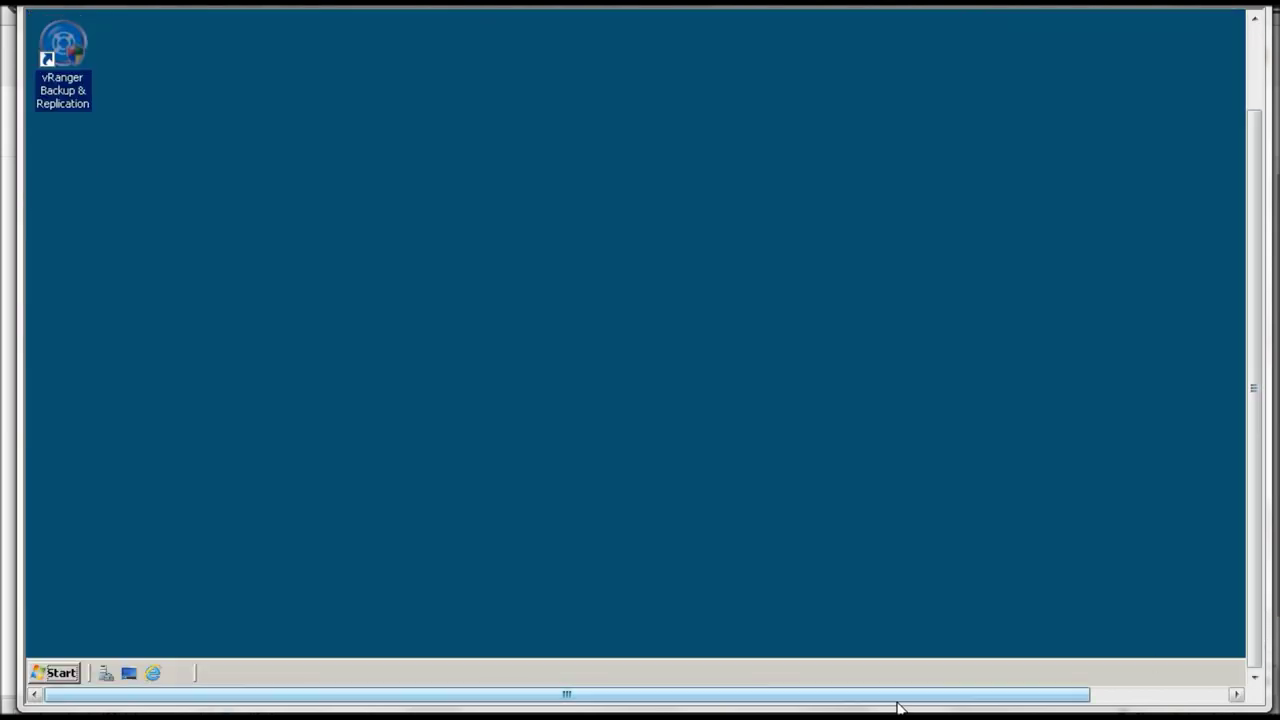